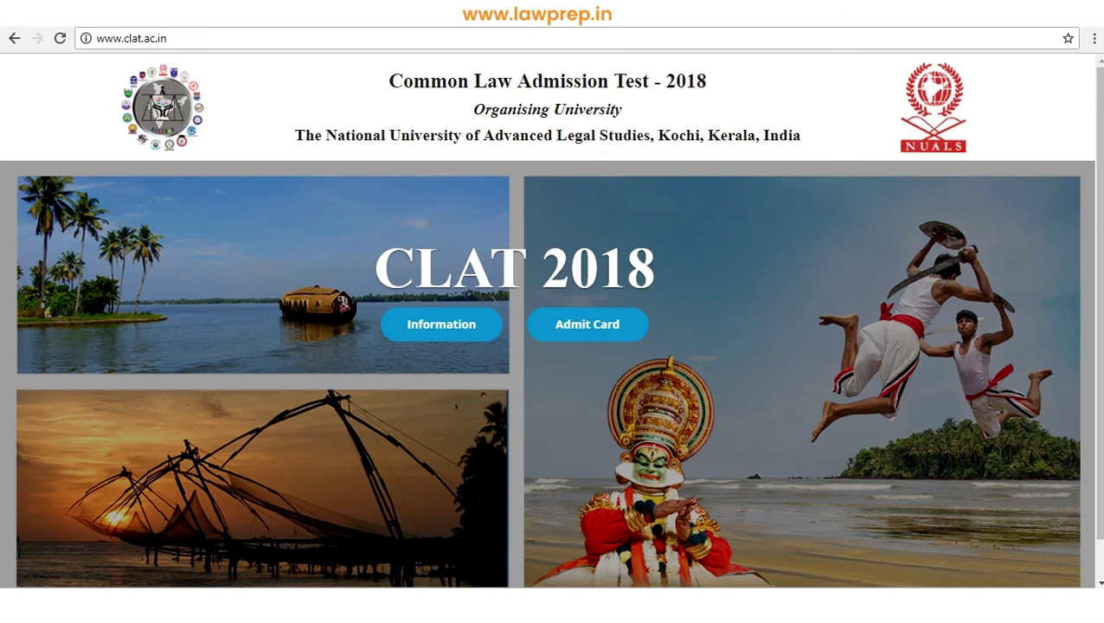
Start the CLAT 2018 practice exam from the Admit Card link and confirm the candidate details with English as the medium.
{"action": "left_click", "coordinate": [587, 324]}
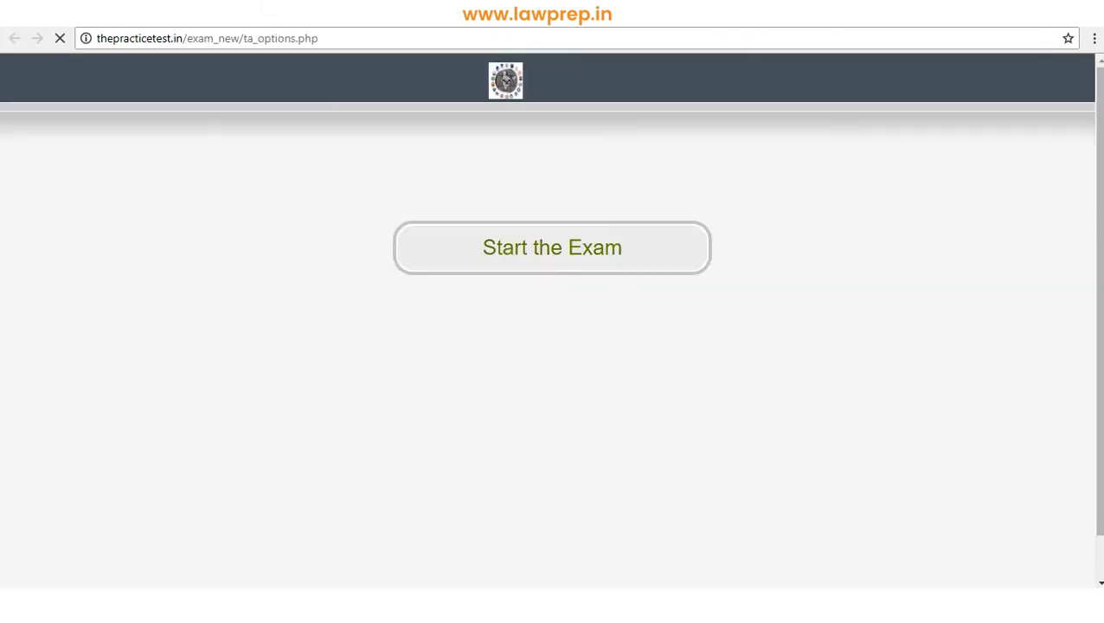
{"action": "left_click", "coordinate": [543, 251]}
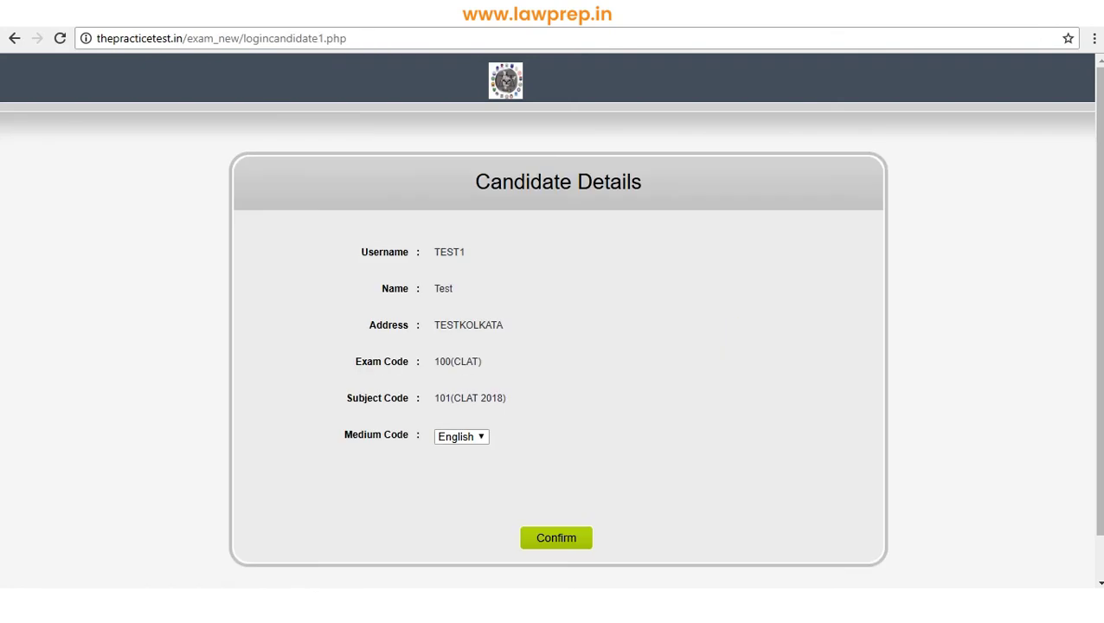
{"action": "left_click", "coordinate": [556, 538]}
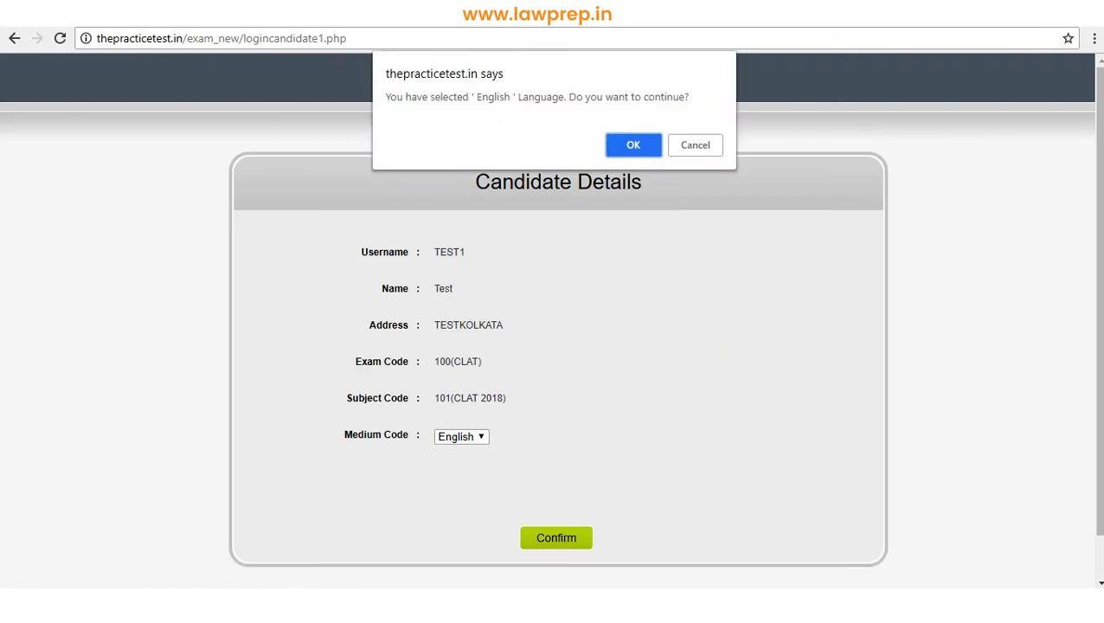
{"action": "key", "text": "Return"}
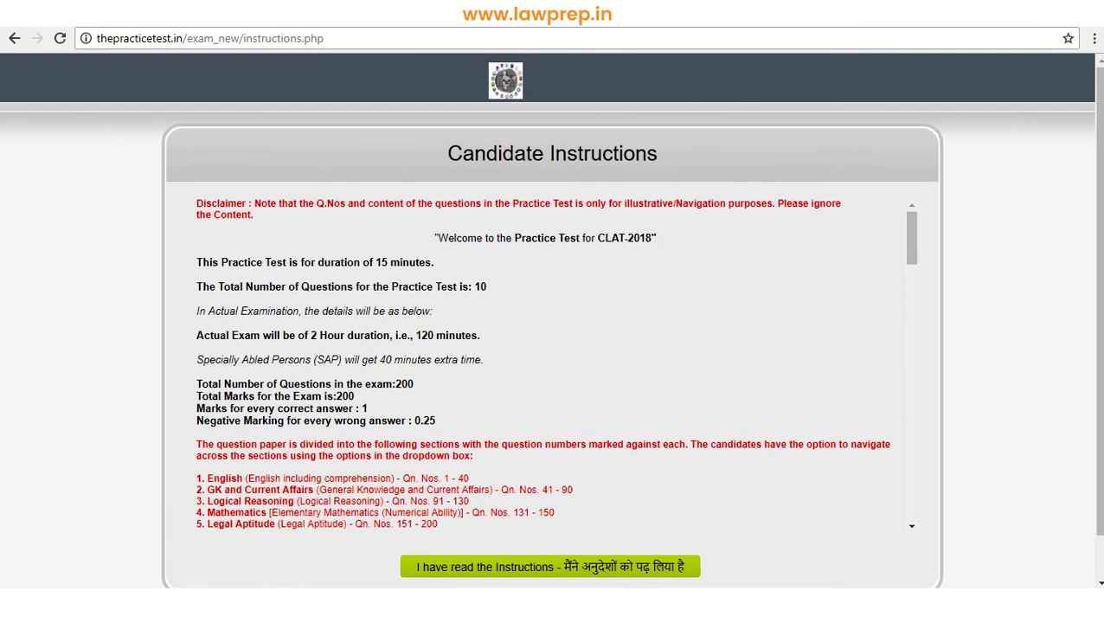
Read through the candidate instructions, including the question palette colour codes and the rules on tagging and submitting.
{"action": "scroll", "coordinate": [554, 364], "scroll_direction": "down", "scroll_amount": 20}
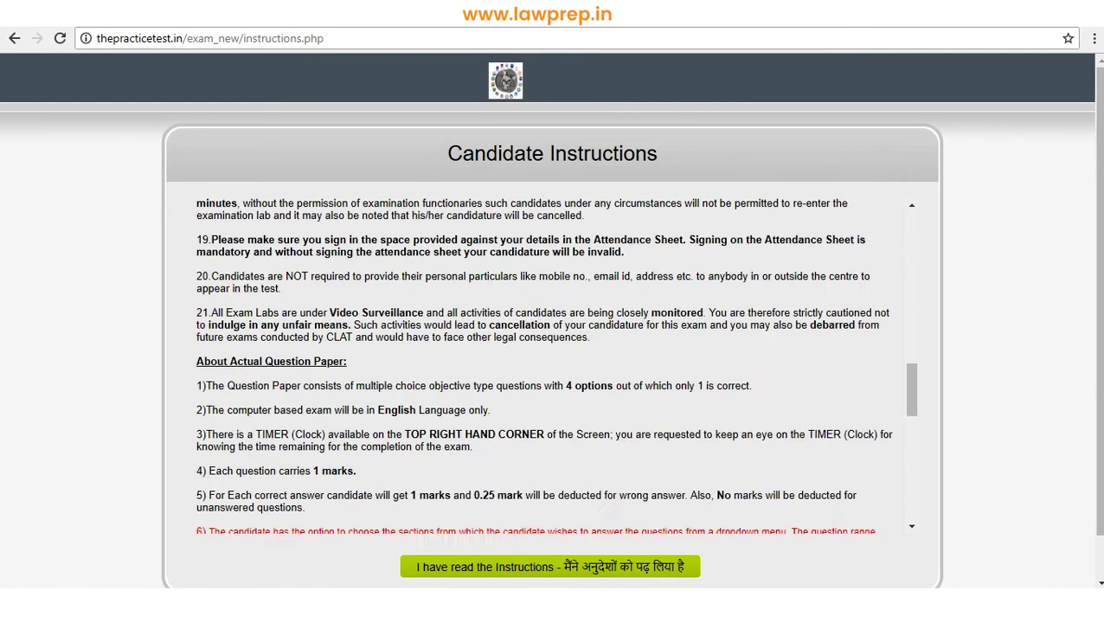
{"action": "scroll", "coordinate": [554, 363], "scroll_direction": "down", "scroll_amount": 3}
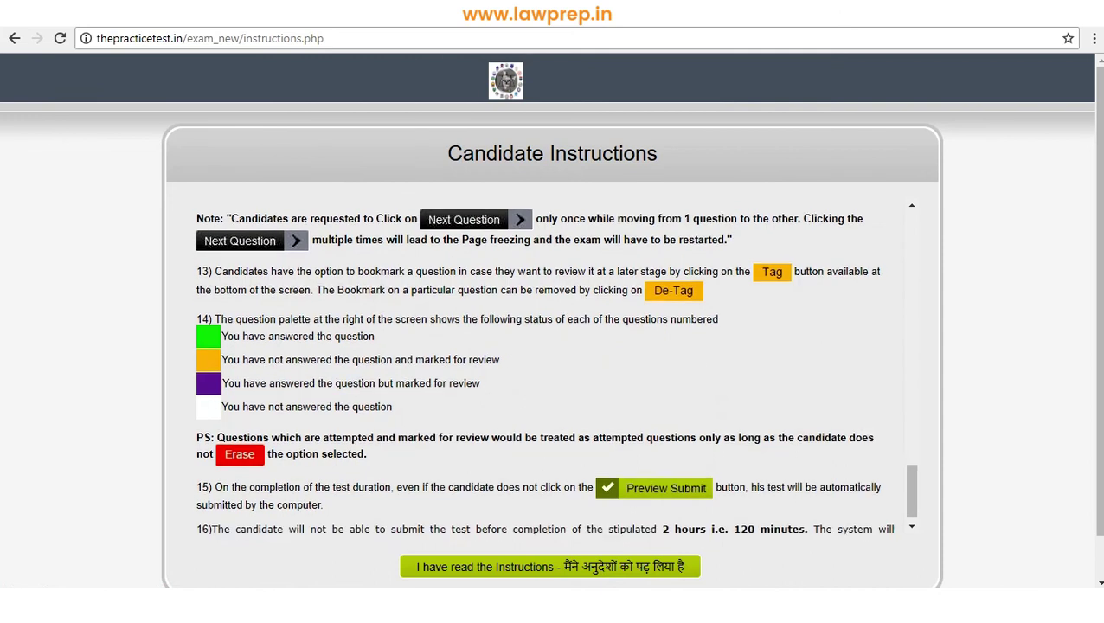
{"action": "scroll", "coordinate": [554, 364], "scroll_direction": "down", "scroll_amount": 1}
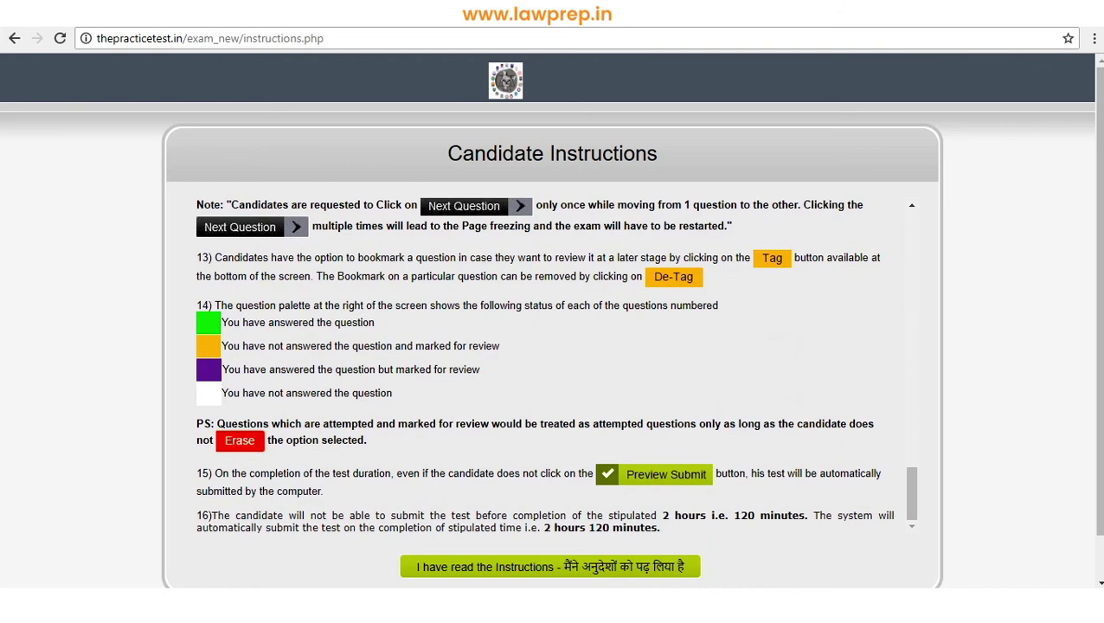
{"action": "scroll", "coordinate": [554, 364], "scroll_direction": "up", "scroll_amount": 15}
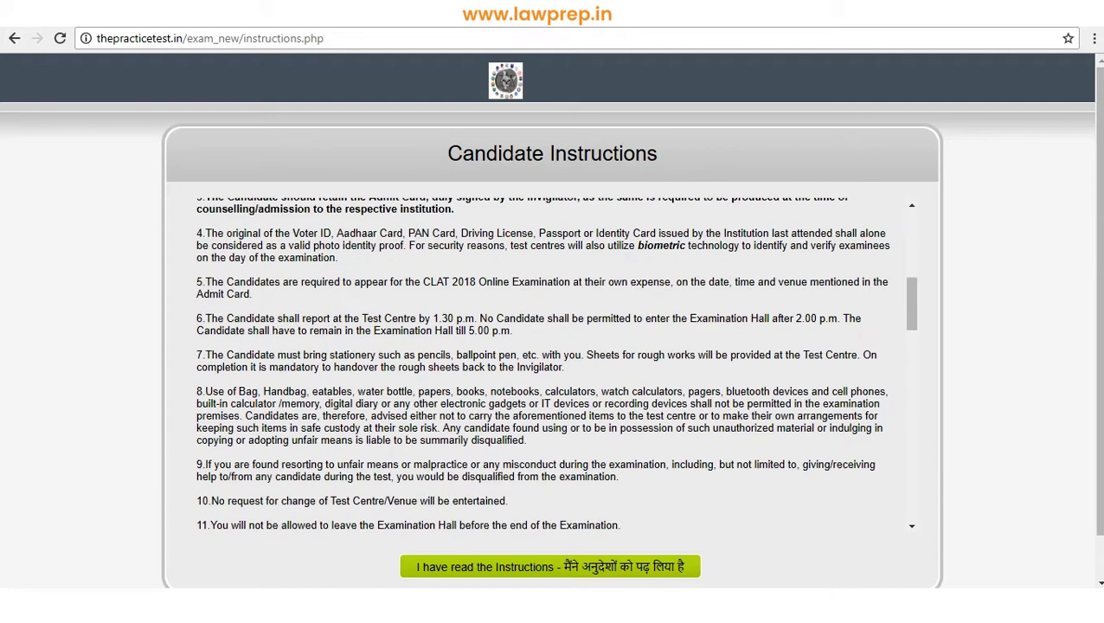
{"action": "scroll", "coordinate": [554, 363], "scroll_direction": "up", "scroll_amount": 8}
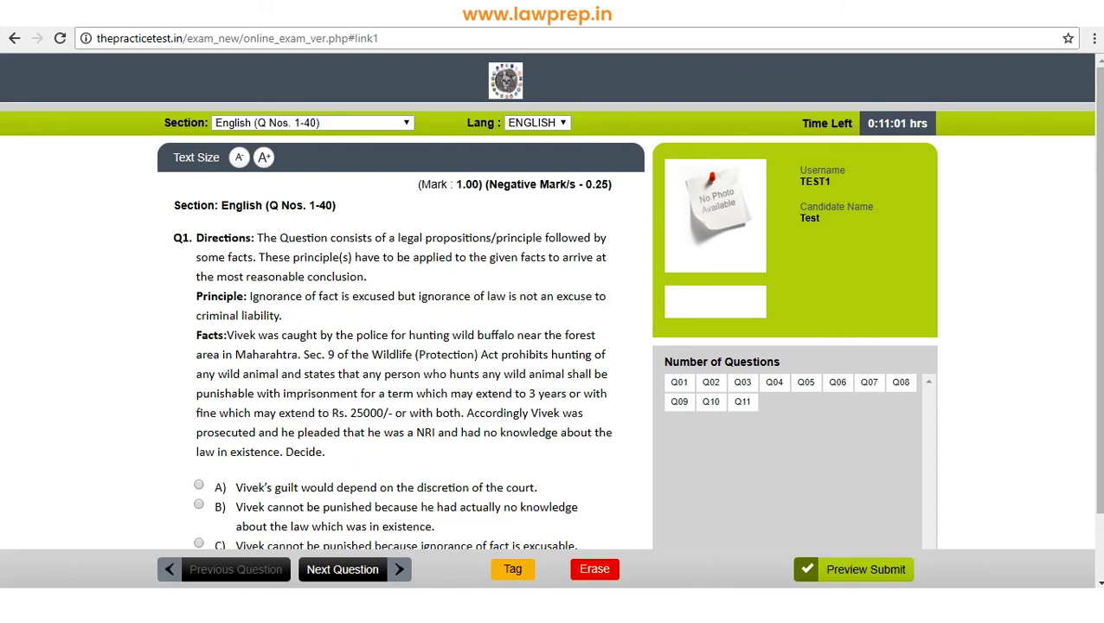
Compare the CLAT practice test's question layout and status counters with the ALP Mock 21 (CLAT 2017) test page.
{"action": "key", "text": "alt+Tab"}
{"action": "key", "text": "alt+Tab"}
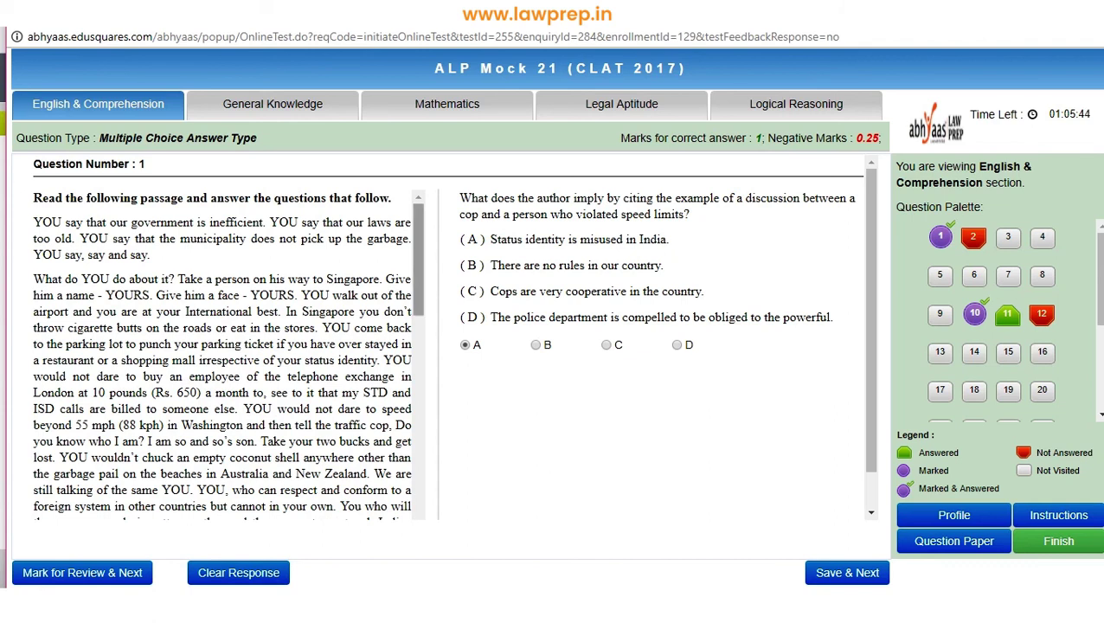
{"action": "scroll", "coordinate": [228, 355], "scroll_direction": "down", "scroll_amount": 7}
{"action": "scroll", "coordinate": [227, 355], "scroll_direction": "up", "scroll_amount": 10}
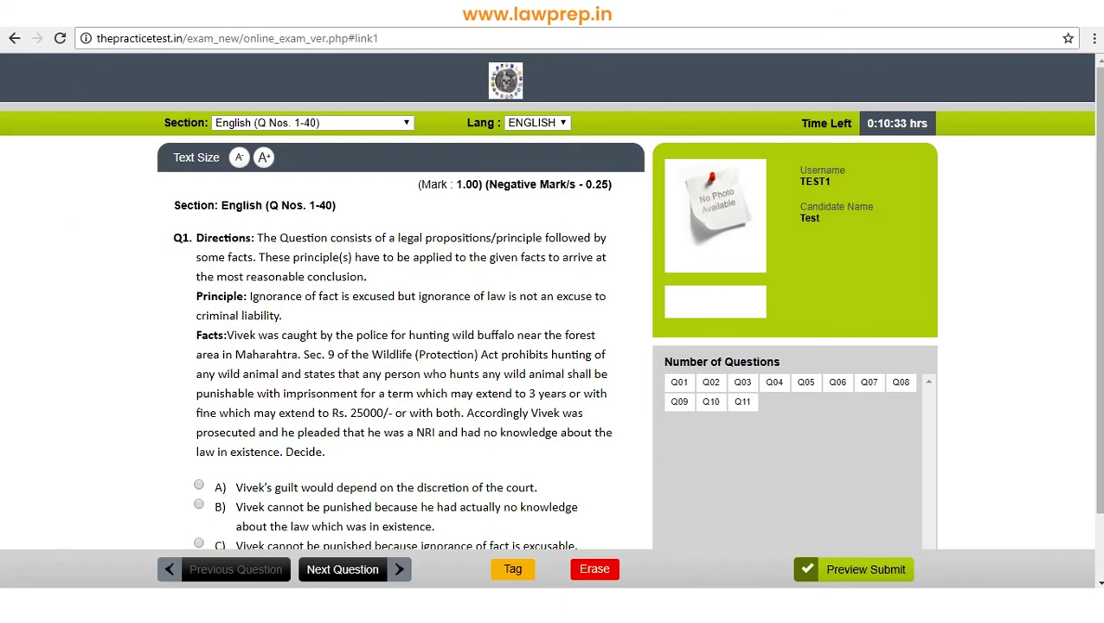
{"action": "scroll", "coordinate": [552, 346], "scroll_direction": "down", "scroll_amount": 2}
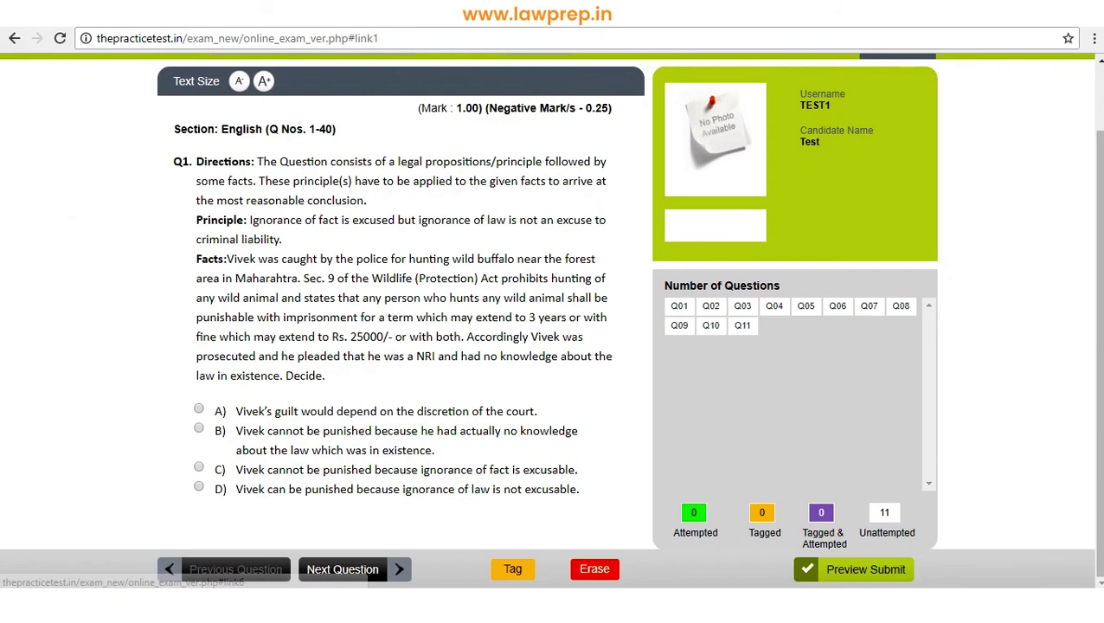
{"action": "scroll", "coordinate": [552, 347], "scroll_direction": "up", "scroll_amount": 2}
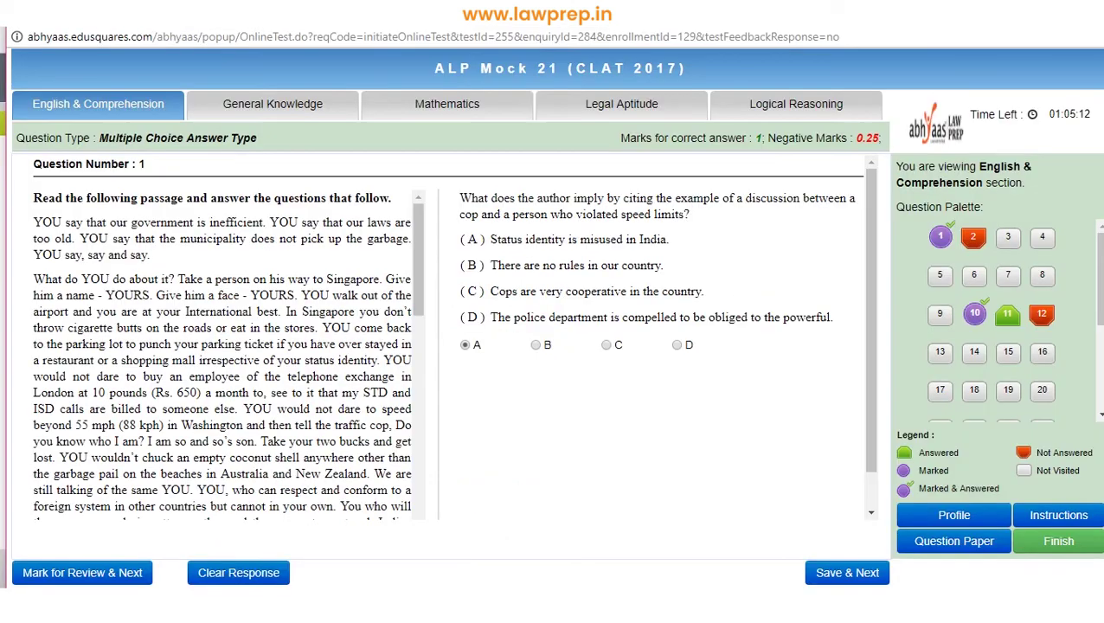
Look through the General Knowledge, English, Mathematics, Legal Aptitude and Logical Reasoning sections of the ALP Mock 21 test.
{"action": "mouse_move", "coordinate": [97, 103]}
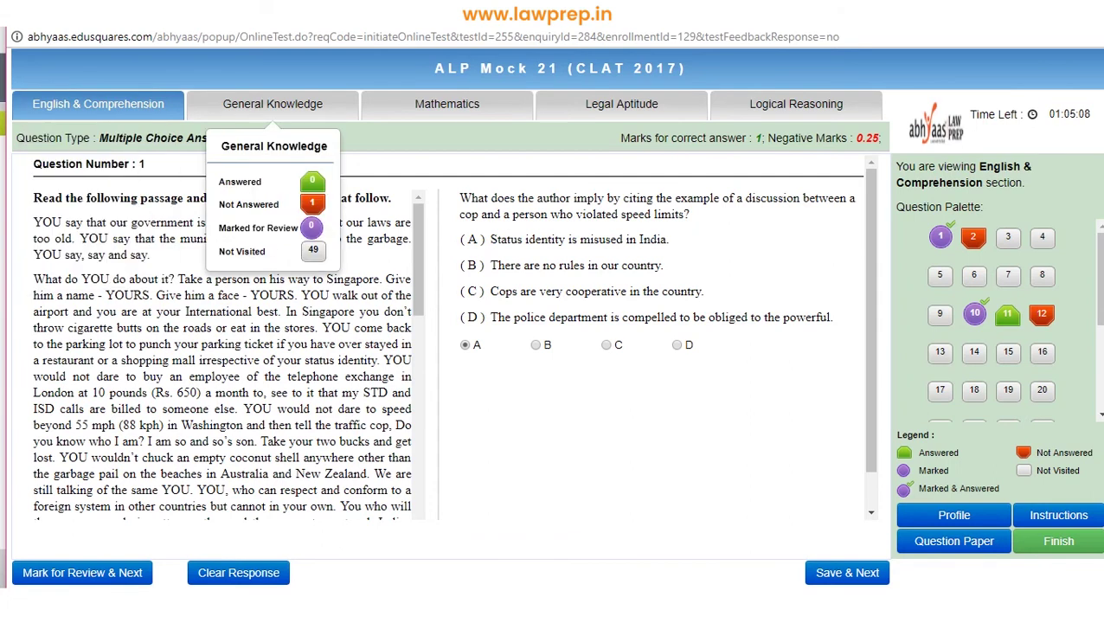
{"action": "left_click", "coordinate": [273, 104]}
{"action": "left_click", "coordinate": [98, 104]}
{"action": "left_click", "coordinate": [446, 104]}
{"action": "left_click", "coordinate": [621, 104]}
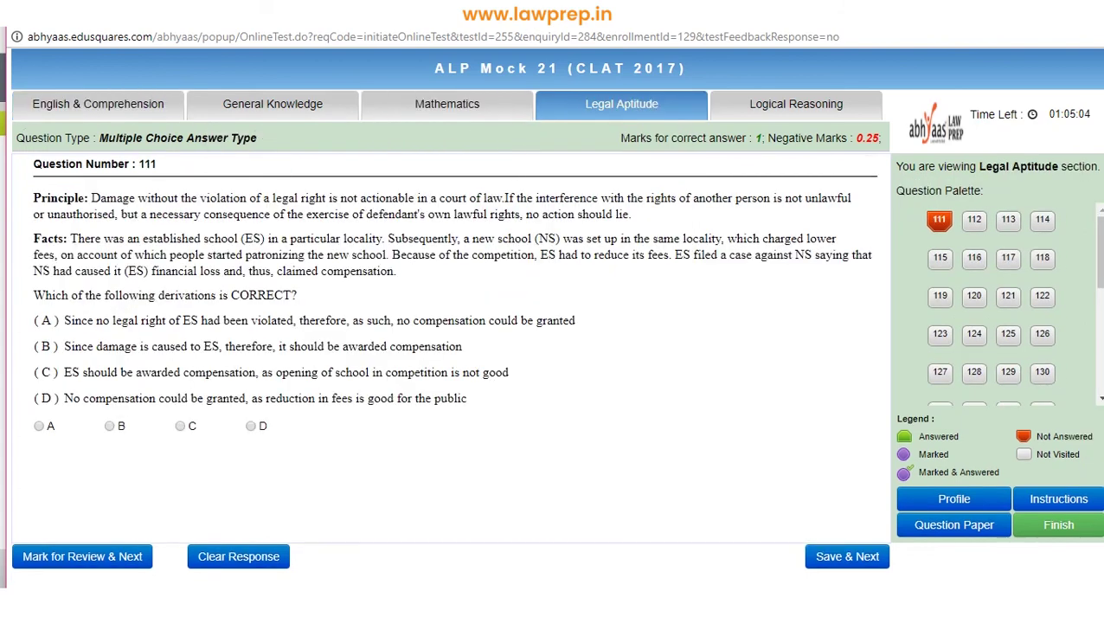
{"action": "left_click", "coordinate": [797, 104]}
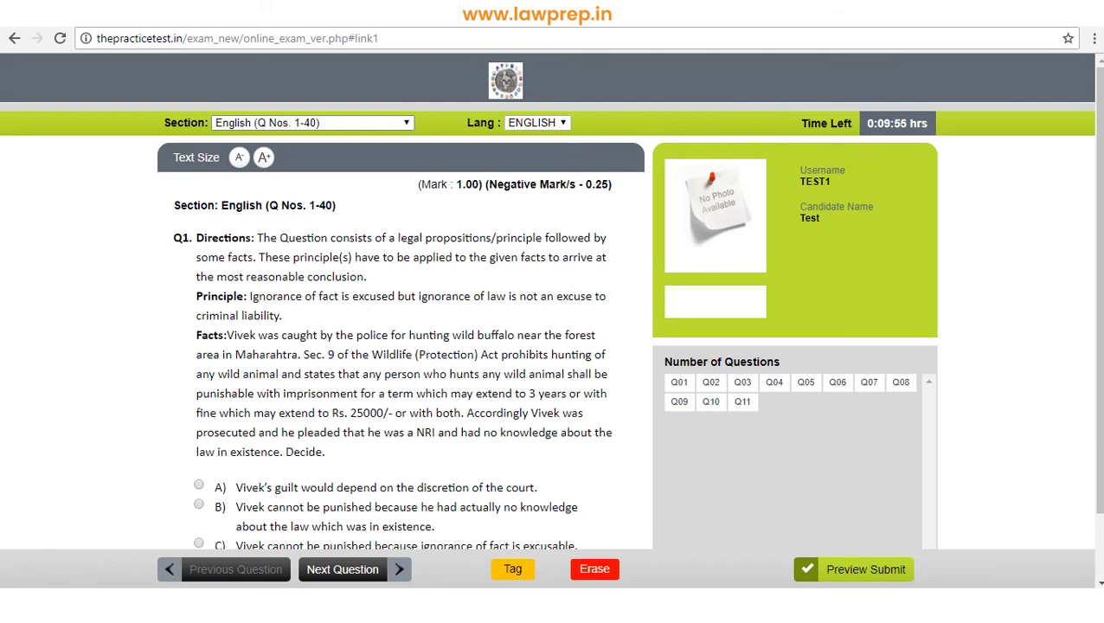
Review the practice test's list of sections and compare it with the section breakdown in the candidate instructions.
{"action": "left_click", "coordinate": [312, 122]}
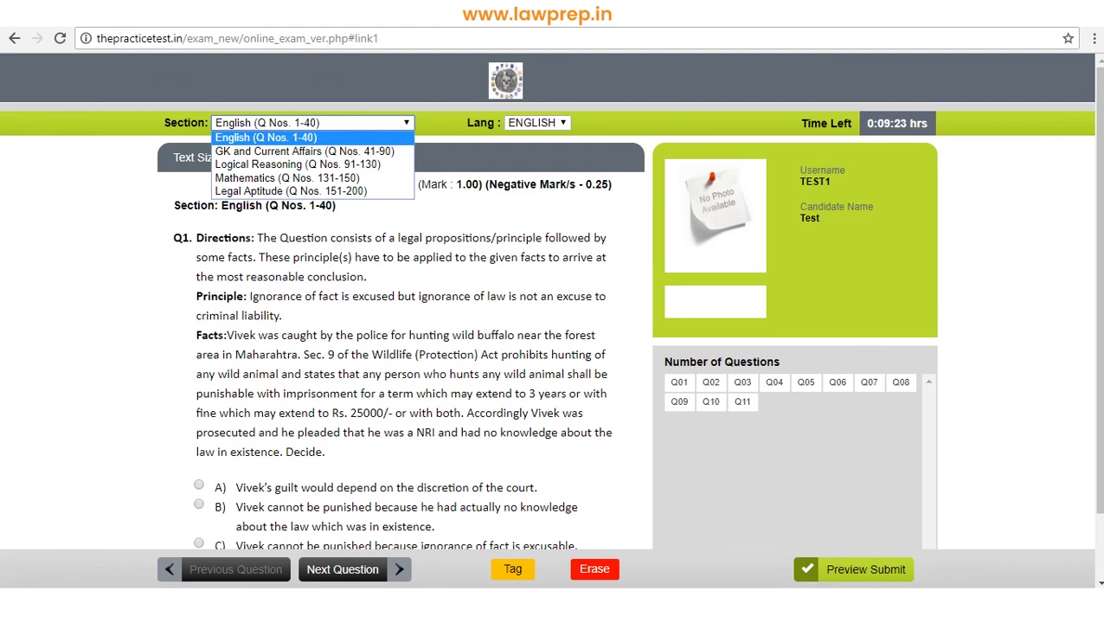
{"action": "left_click", "coordinate": [364, 216]}
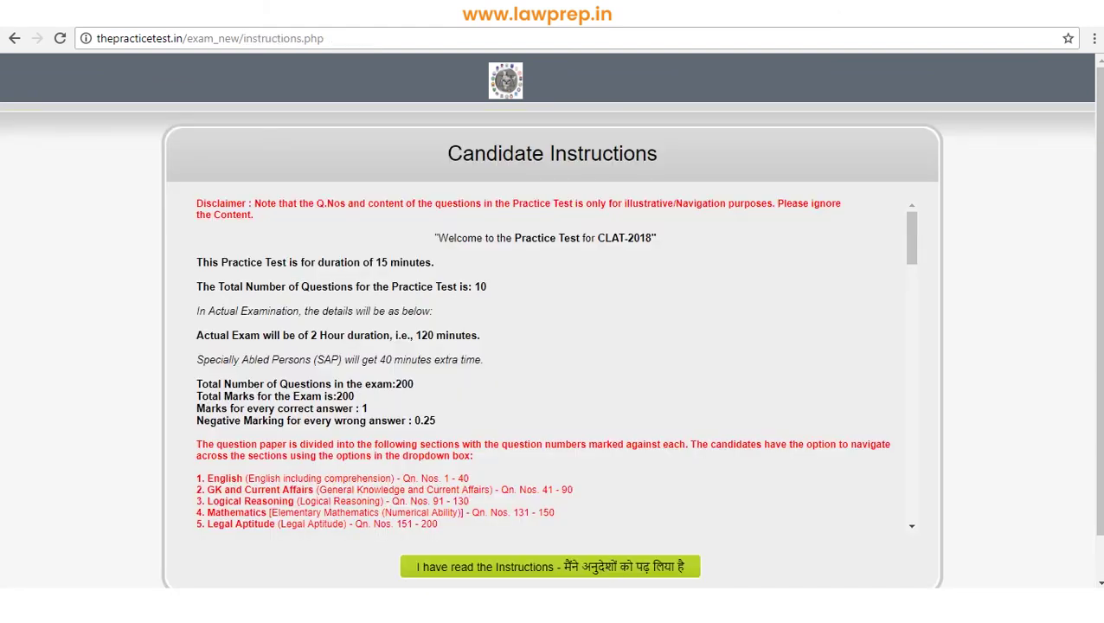
{"action": "scroll", "coordinate": [550, 364], "scroll_direction": "down", "scroll_amount": 4}
{"action": "scroll", "coordinate": [550, 363], "scroll_direction": "up", "scroll_amount": 2}
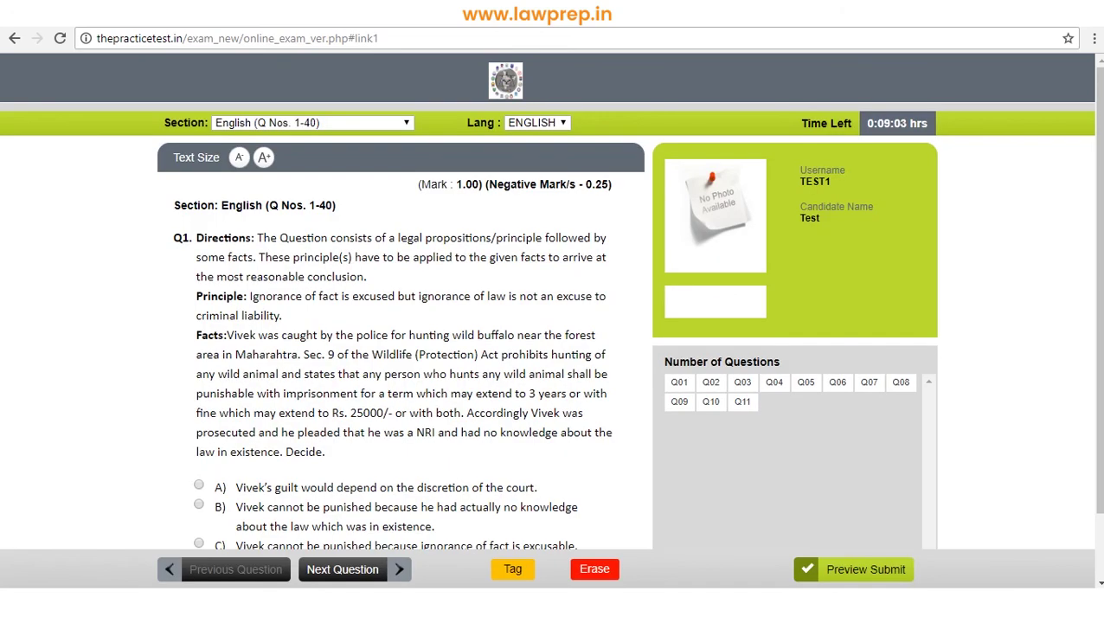
View the GK and Current Affairs and Logical Reasoning sections of the practice test, returning to the English section.
{"action": "left_click", "coordinate": [313, 123]}
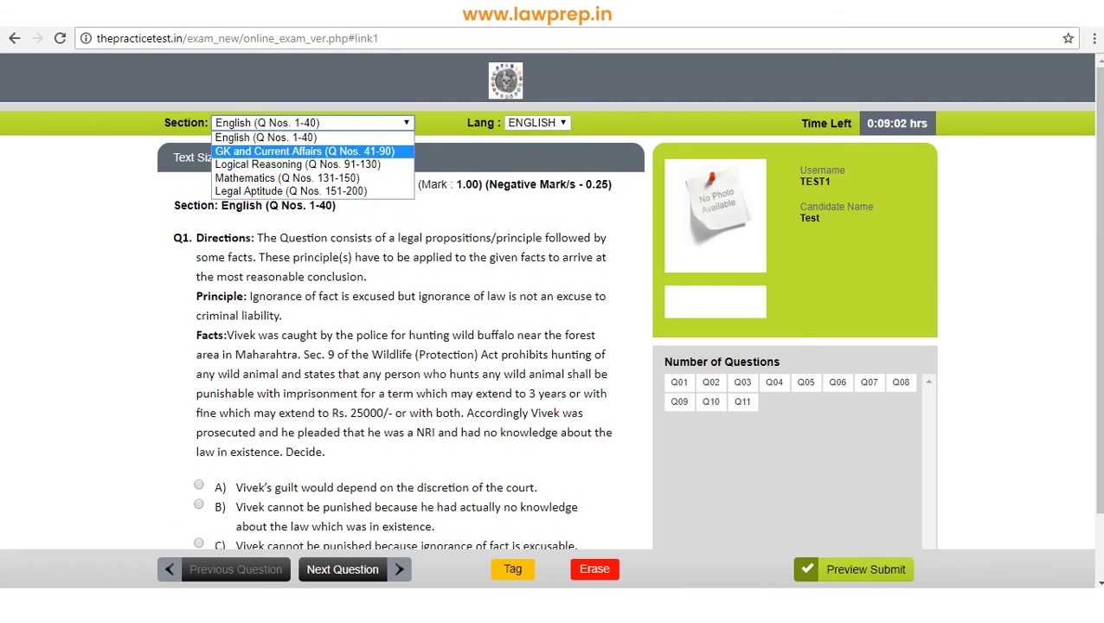
{"action": "left_click", "coordinate": [305, 152]}
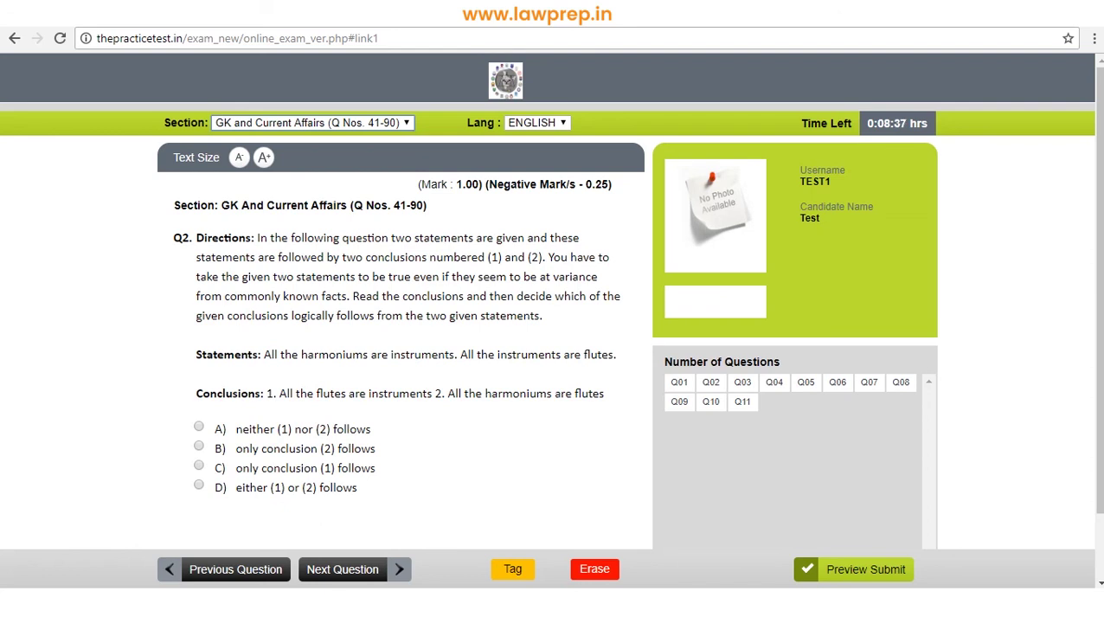
{"action": "left_click", "coordinate": [313, 123]}
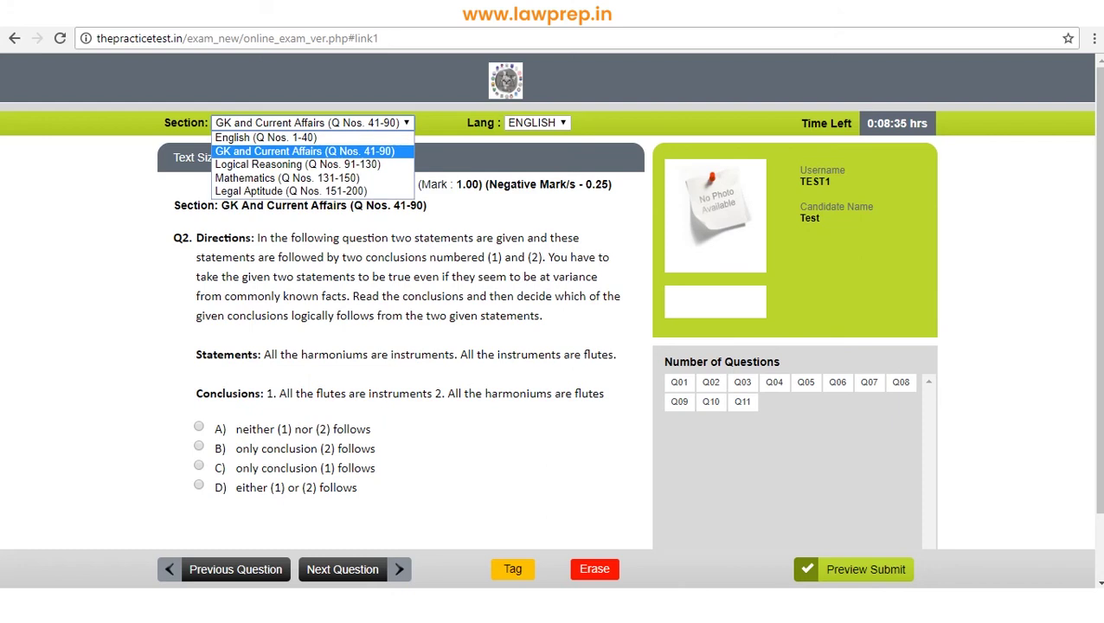
{"action": "left_click", "coordinate": [300, 164]}
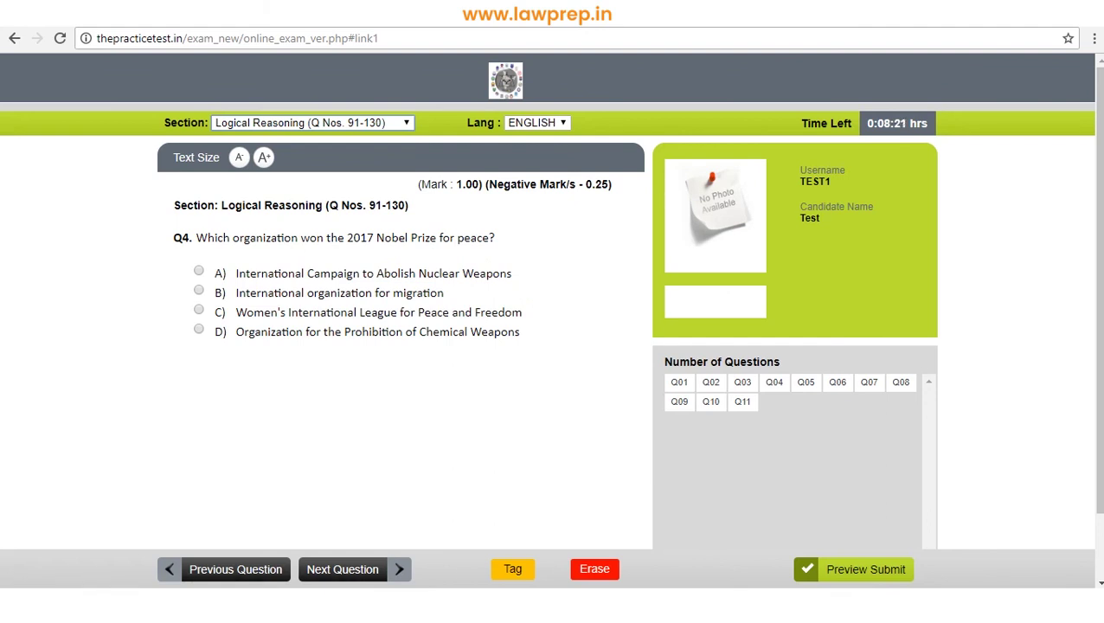
{"action": "left_click", "coordinate": [313, 122]}
{"action": "left_click", "coordinate": [277, 138]}
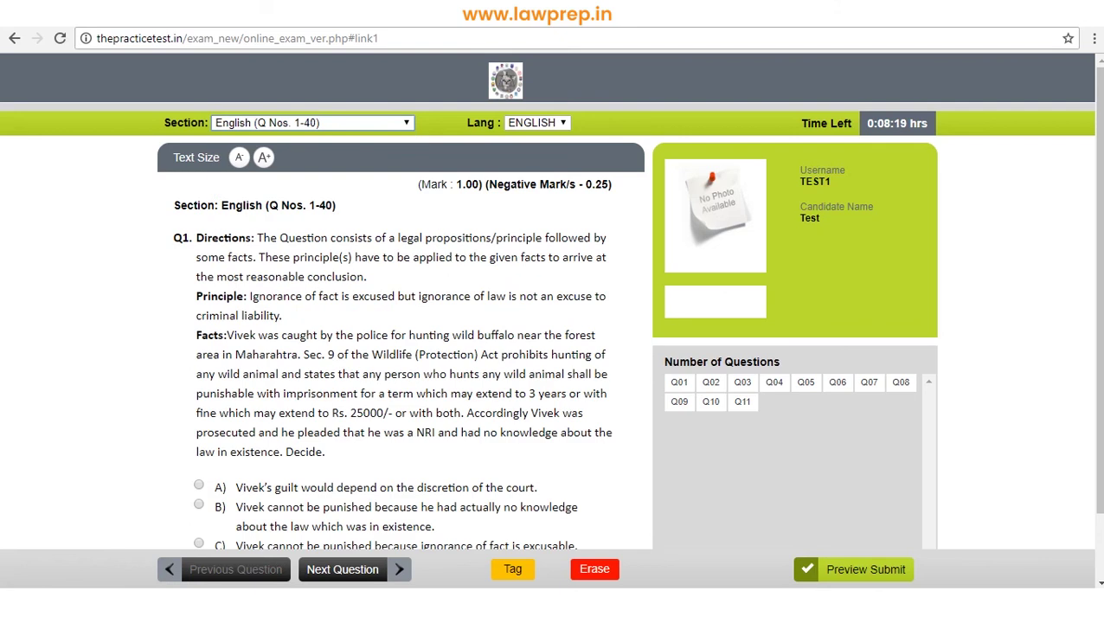
View the Legal Aptitude section (Q Nos. 151-200) and return to the English section.
{"action": "left_click", "coordinate": [312, 123]}
{"action": "left_click", "coordinate": [285, 193]}
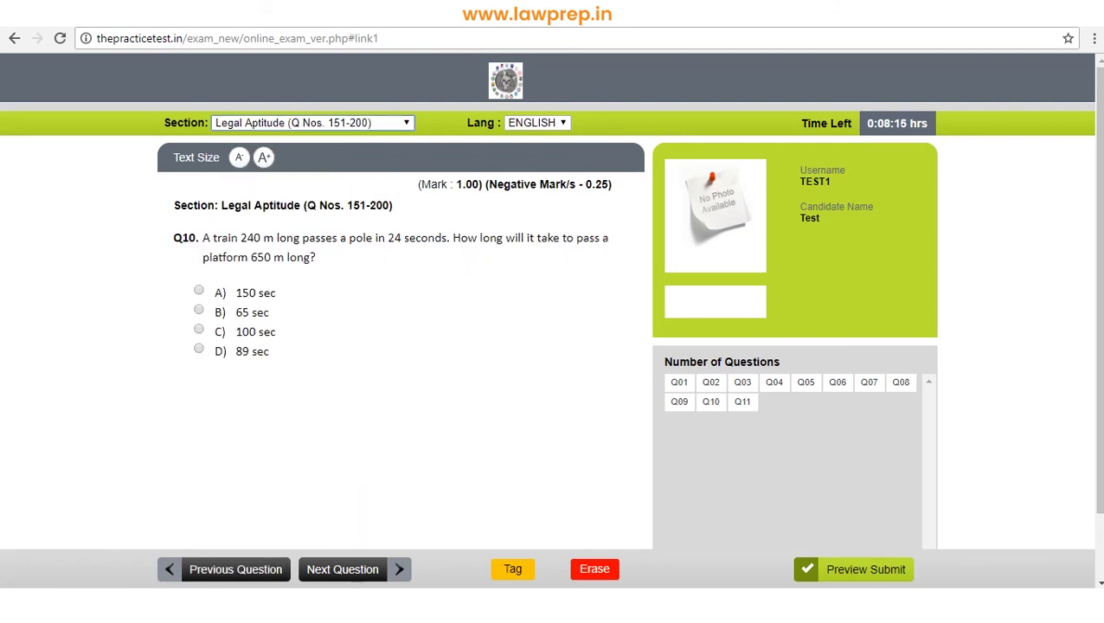
{"action": "left_click", "coordinate": [312, 123]}
{"action": "left_click", "coordinate": [277, 138]}
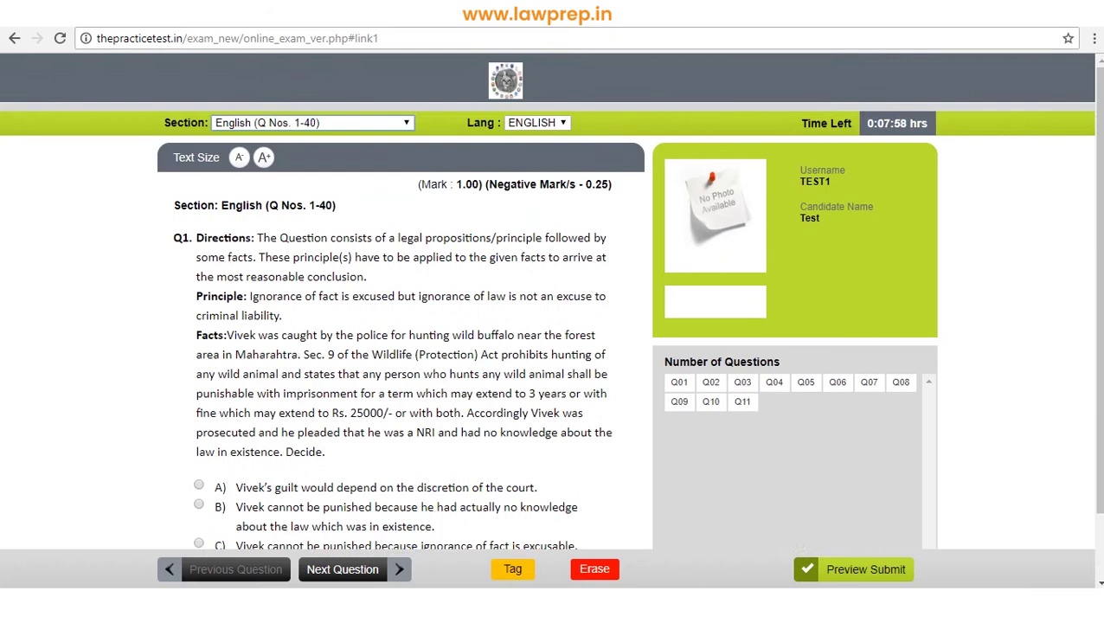
Answer Q1 with option A and save it by advancing to the following question.
{"action": "scroll", "coordinate": [553, 346], "scroll_direction": "down", "scroll_amount": 2}
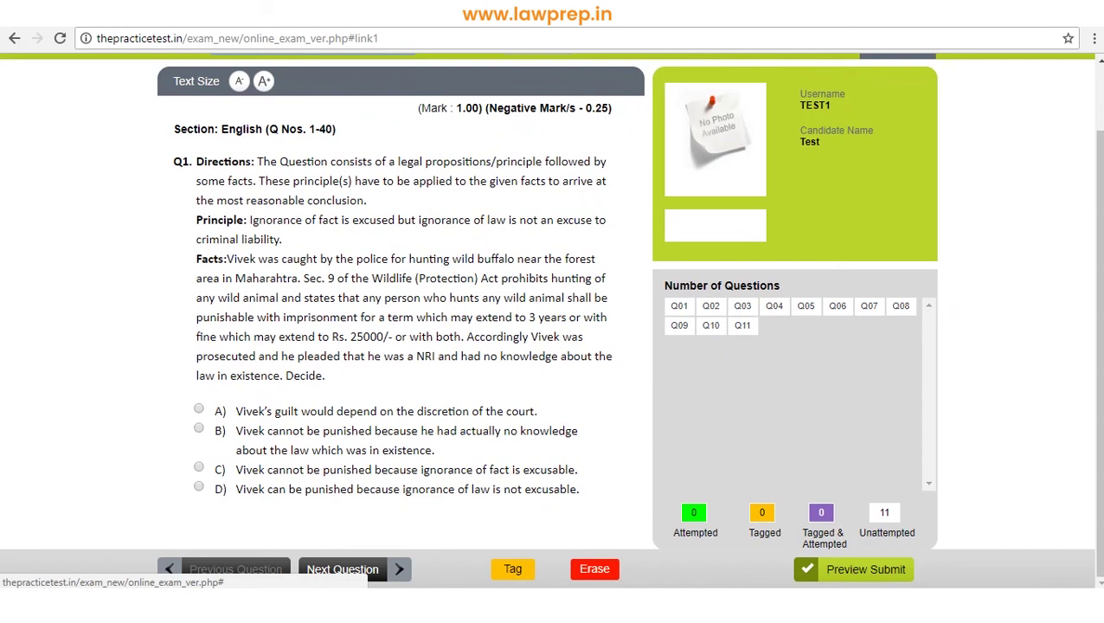
{"action": "left_click", "coordinate": [199, 409]}
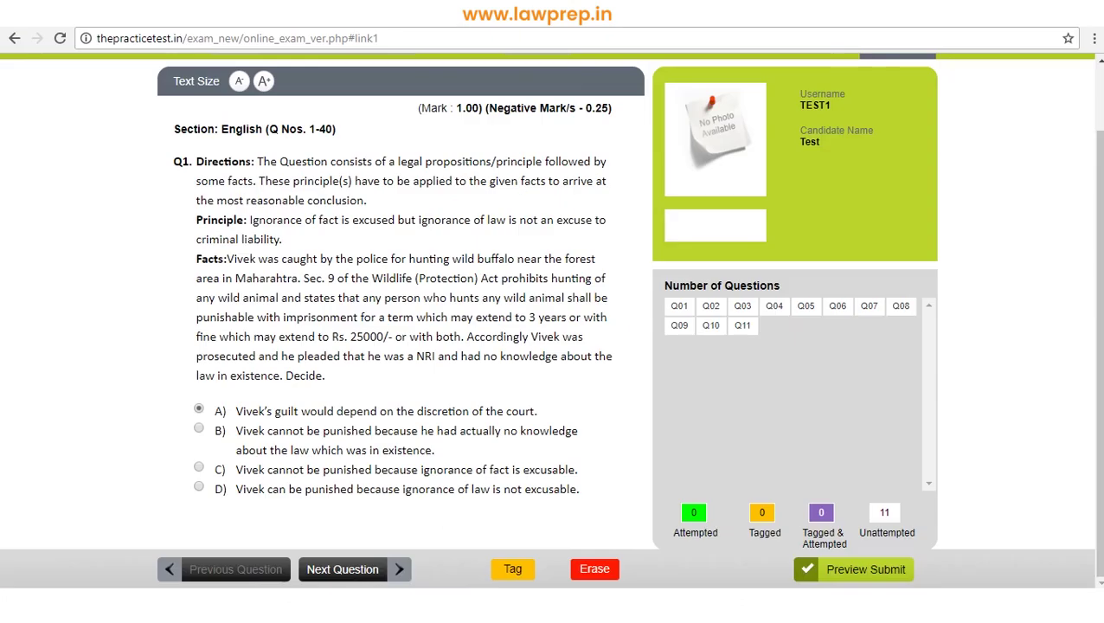
{"action": "left_click", "coordinate": [343, 569]}
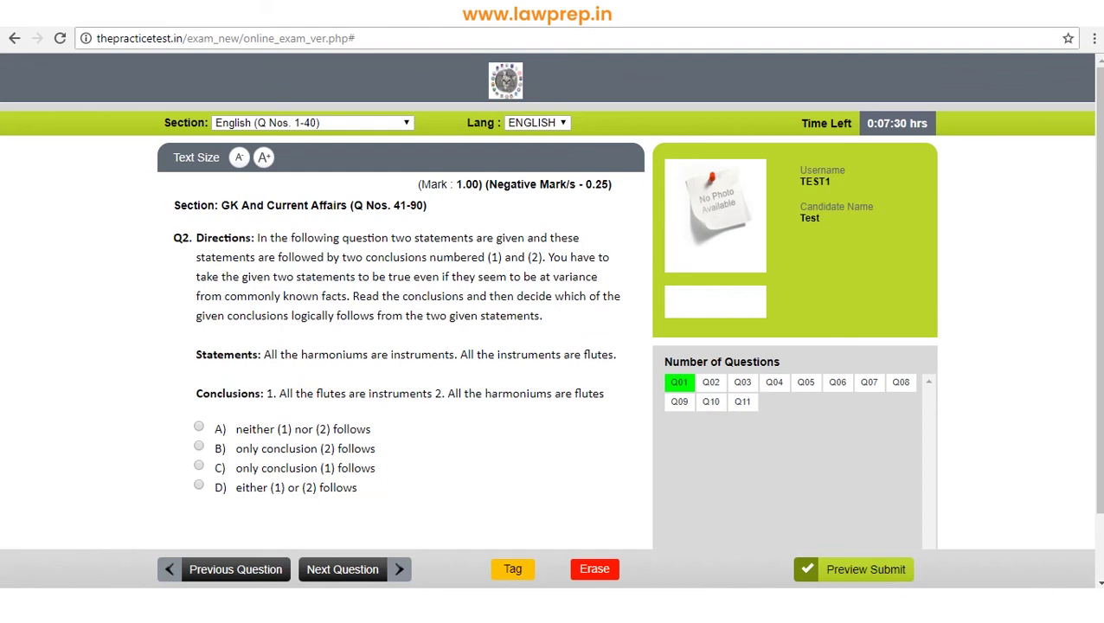
Tag Q2 without answering it, and answer Q3 with option C, Canal, tagging it as well before advancing to Q4.
{"action": "left_click", "coordinate": [512, 569]}
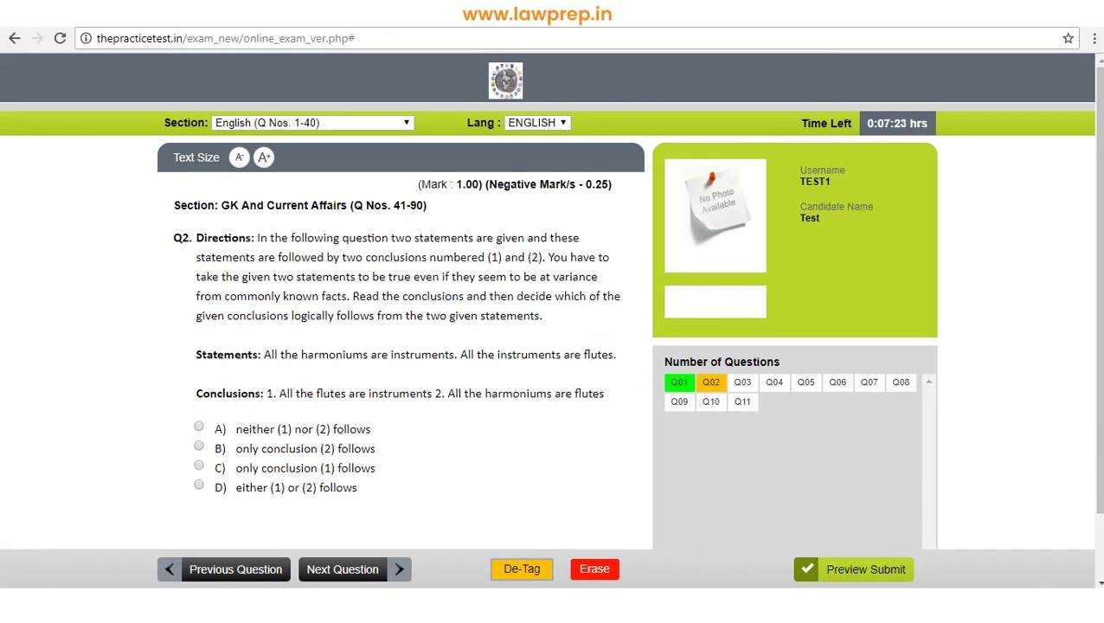
{"action": "left_click", "coordinate": [343, 569]}
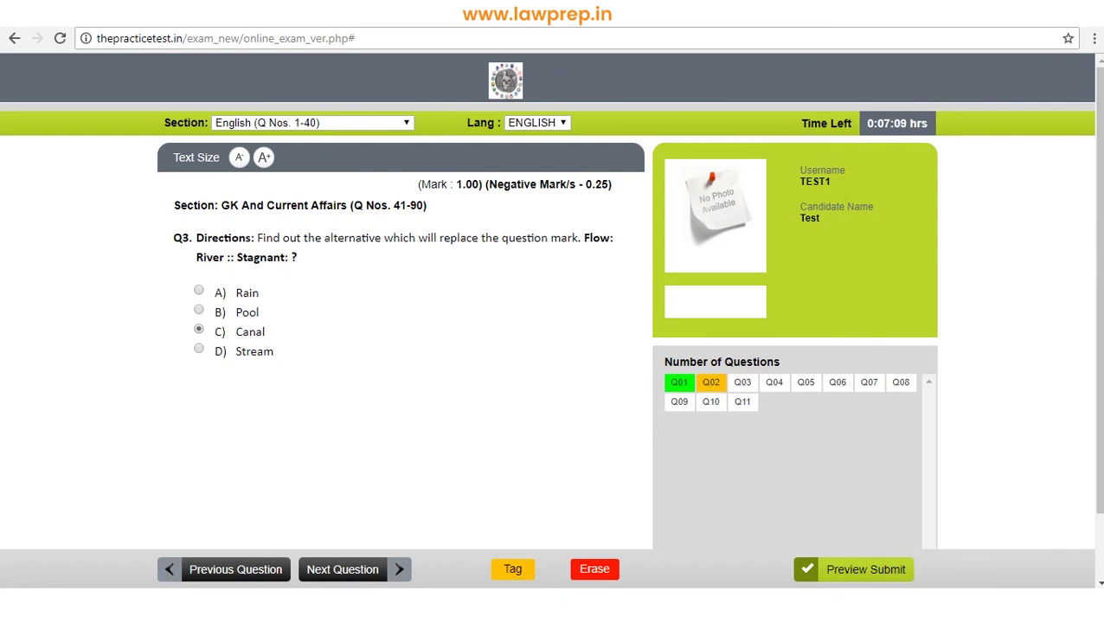
{"action": "left_click", "coordinate": [513, 571]}
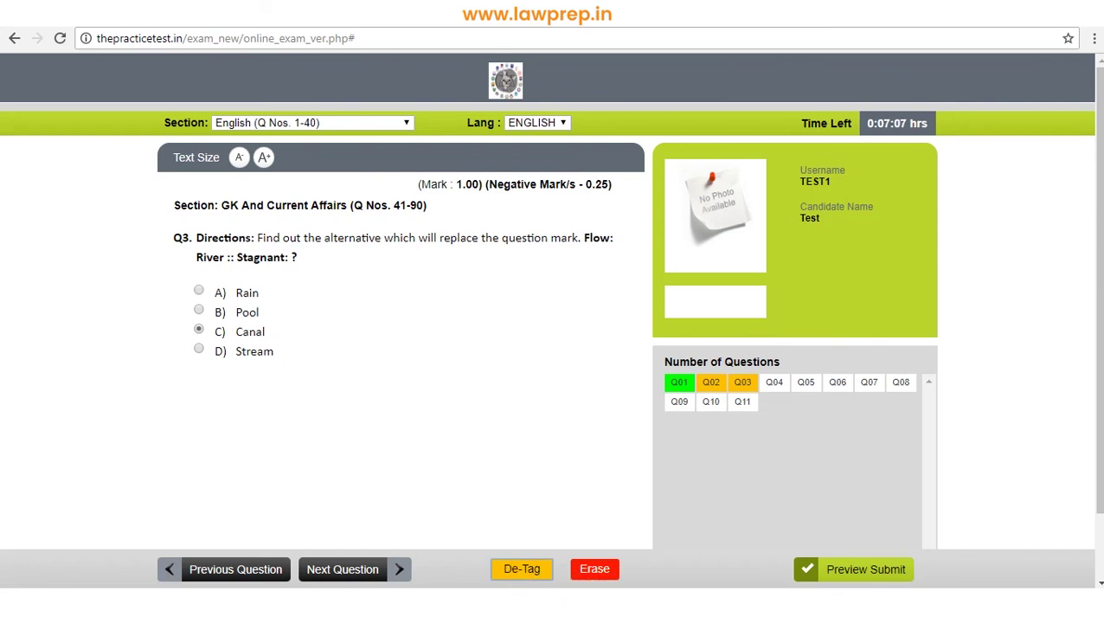
{"action": "left_click", "coordinate": [343, 570]}
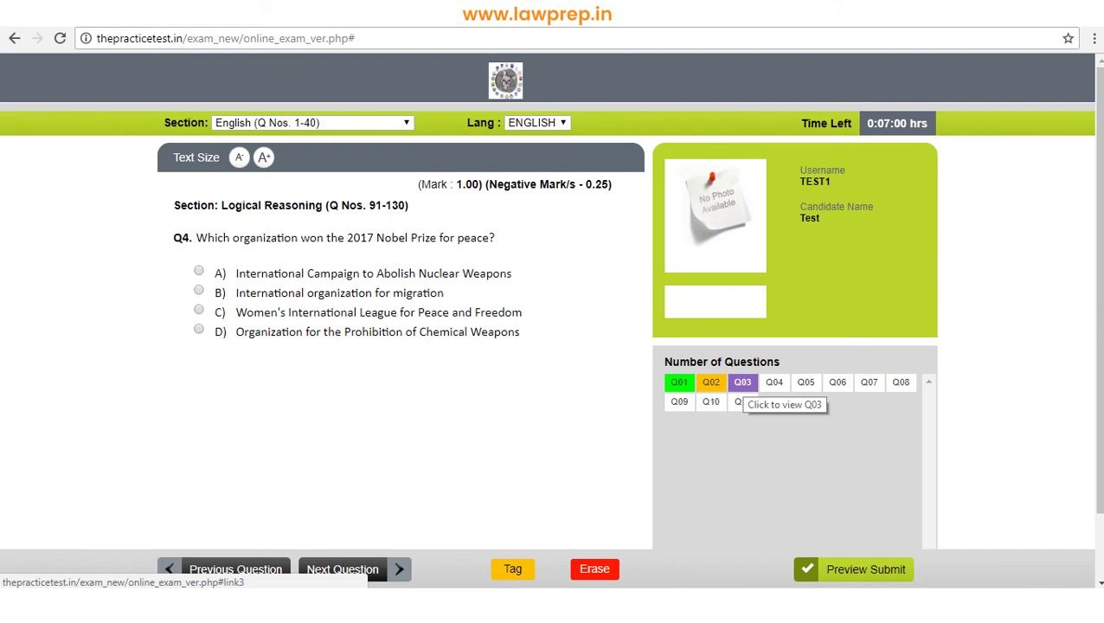
Check the attempted and tagged question counters and reopen Q3 from the question palette.
{"action": "scroll", "coordinate": [554, 346], "scroll_direction": "down", "scroll_amount": 1}
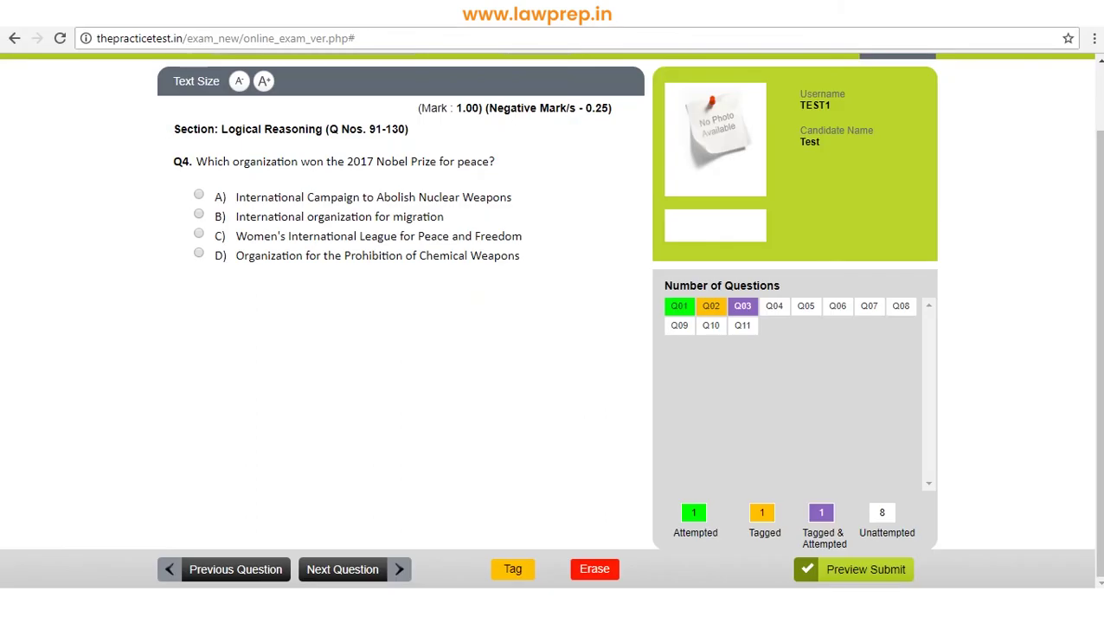
{"action": "left_click", "coordinate": [743, 306]}
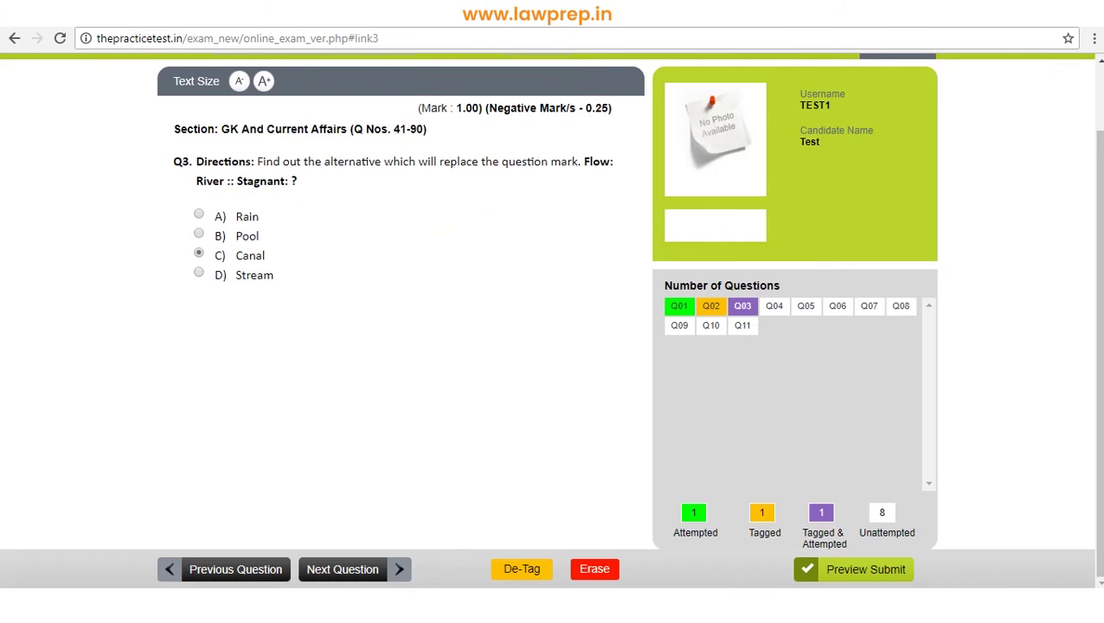
De-tag Q3 while keeping its answer Canal, and save it by advancing to Q4.
{"action": "left_click", "coordinate": [522, 569]}
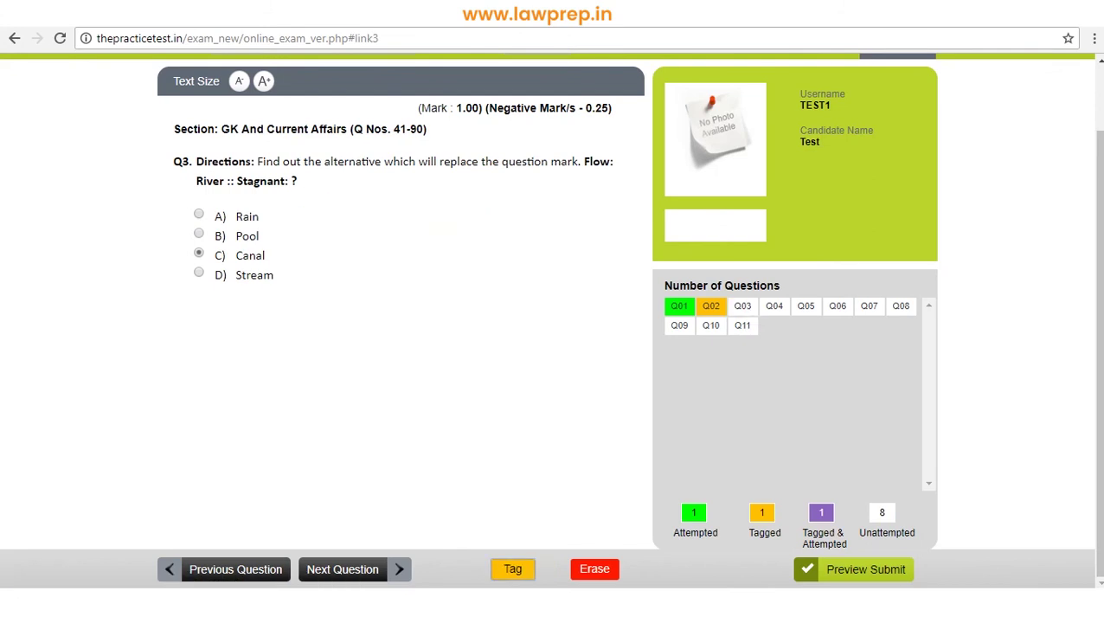
{"action": "left_click", "coordinate": [341, 569]}
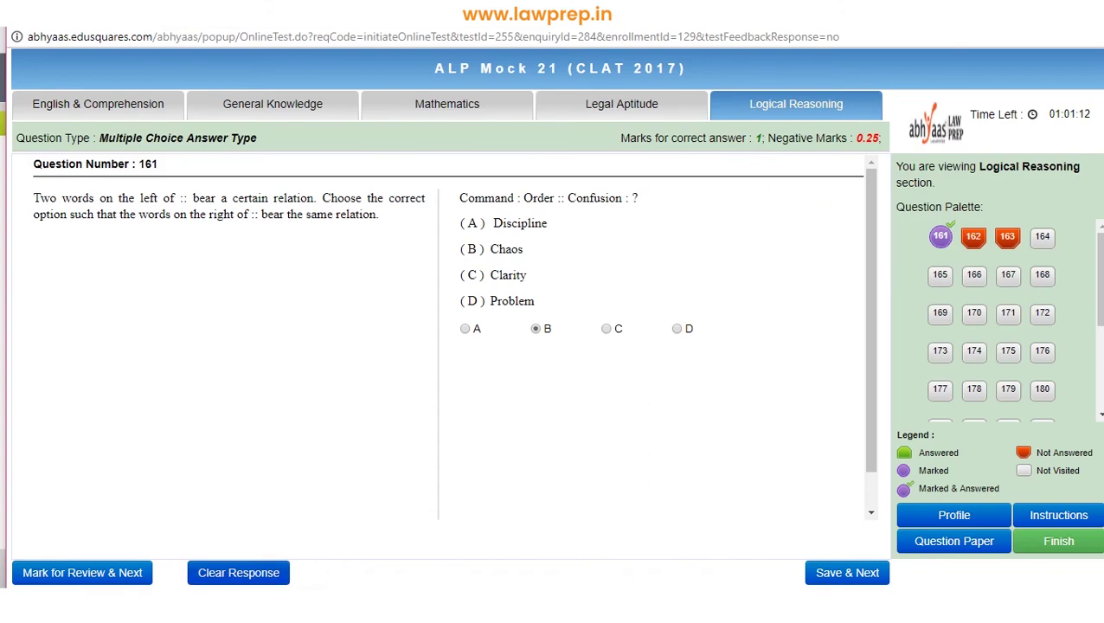
In the ALP Mock 21 test window, clear question 161's response, choose option B and switch it to D, and clear the response again.
{"action": "left_click", "coordinate": [238, 572]}
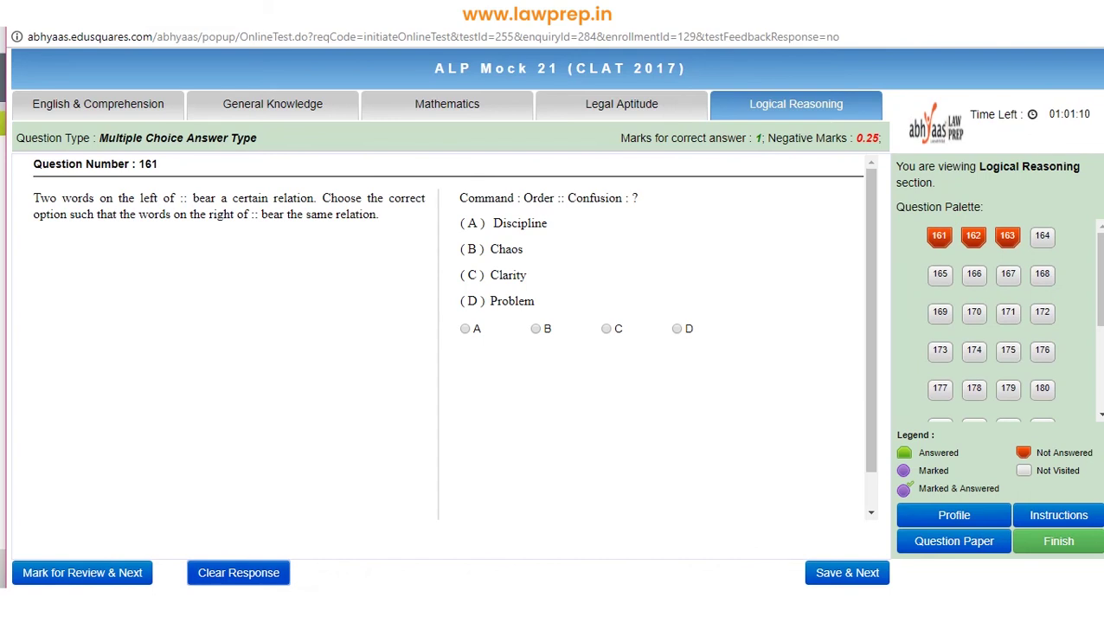
{"action": "left_click", "coordinate": [536, 329]}
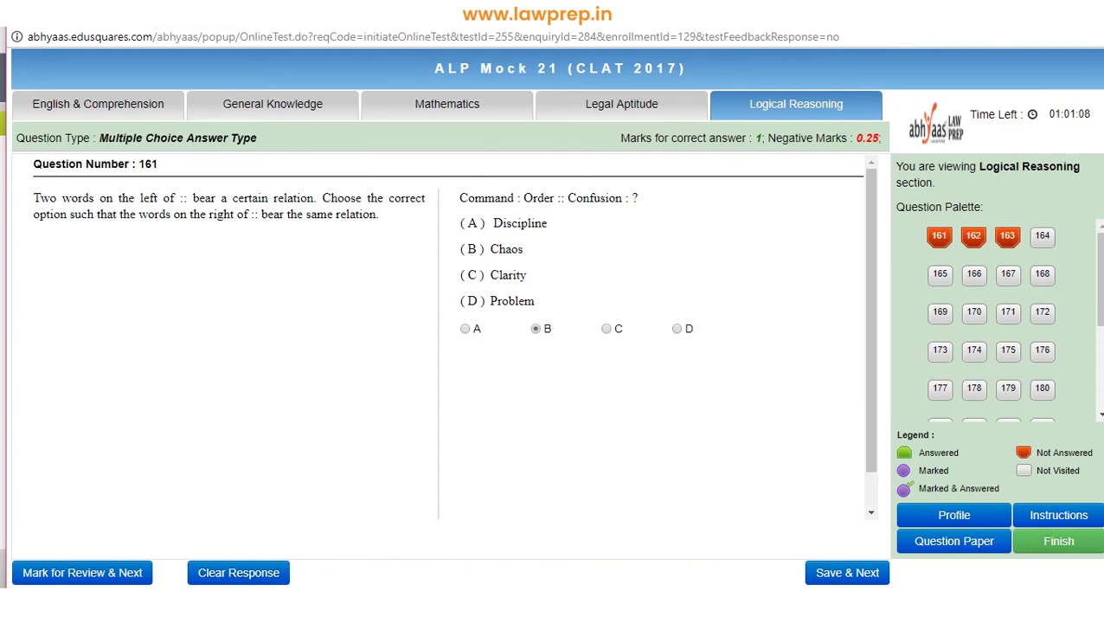
{"action": "left_click", "coordinate": [677, 329]}
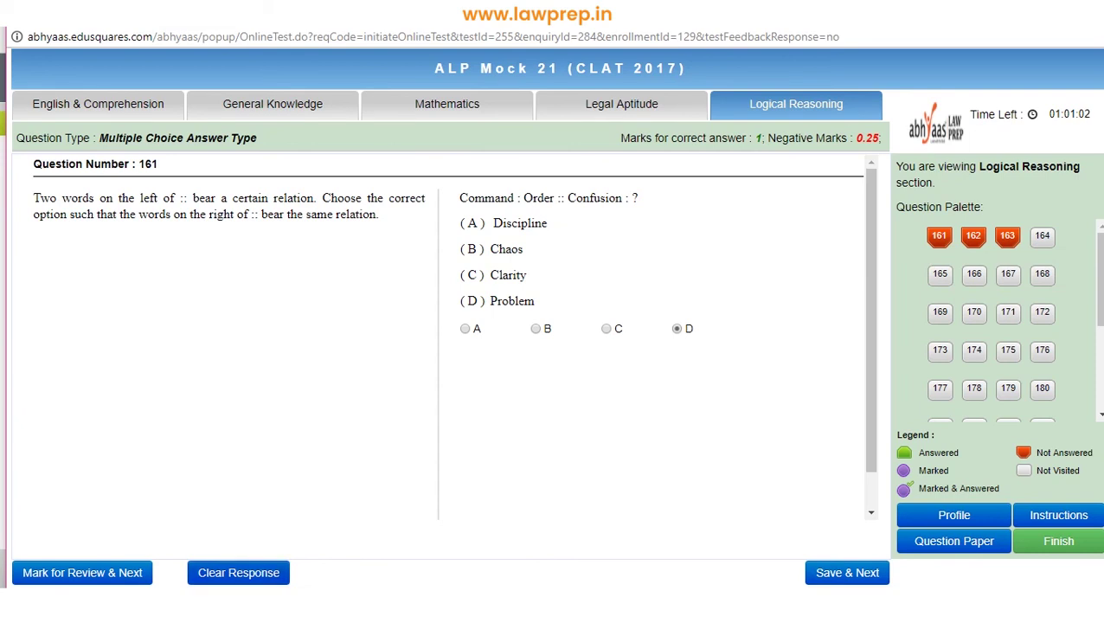
{"action": "left_click", "coordinate": [238, 572]}
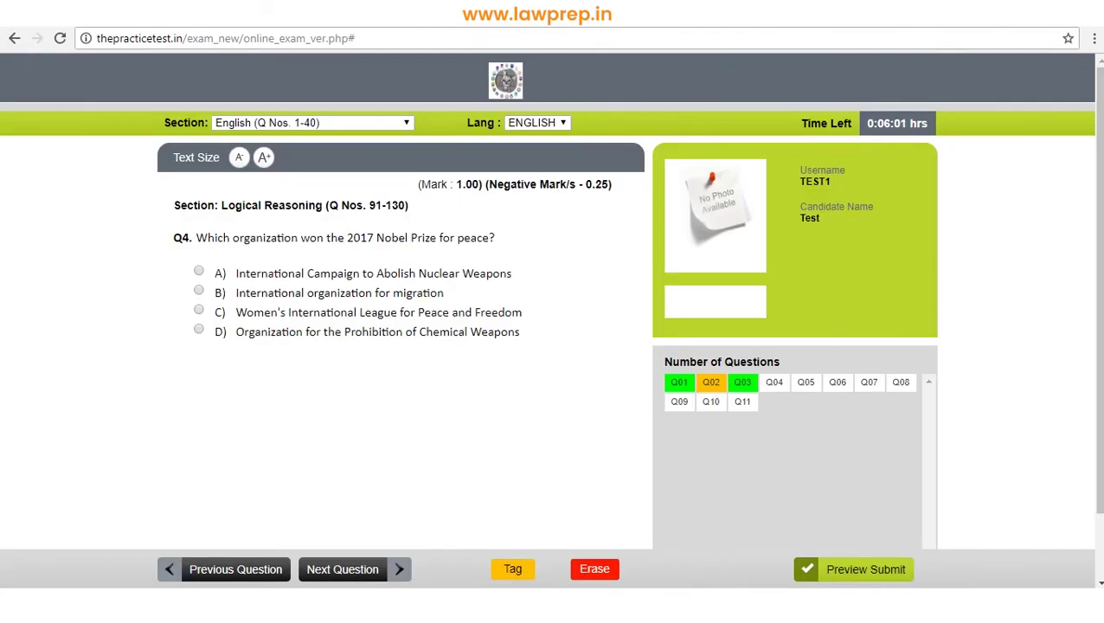
Back in the CLAT practice test, reopen Q3, erase its answer and advance to Q4.
{"action": "left_click", "coordinate": [742, 382]}
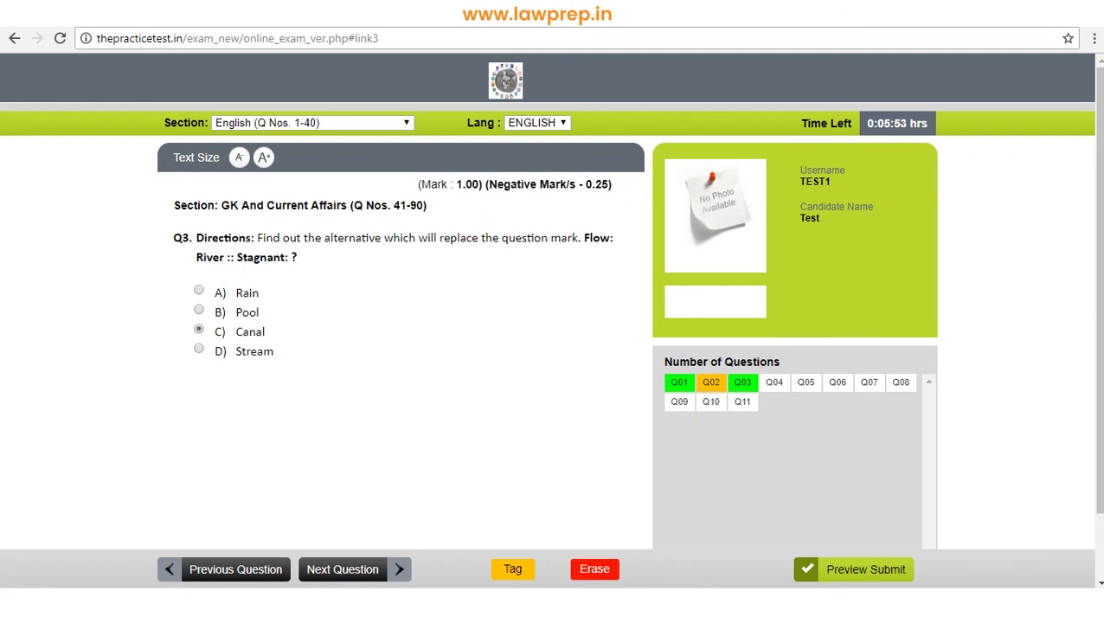
{"action": "left_click", "coordinate": [594, 568]}
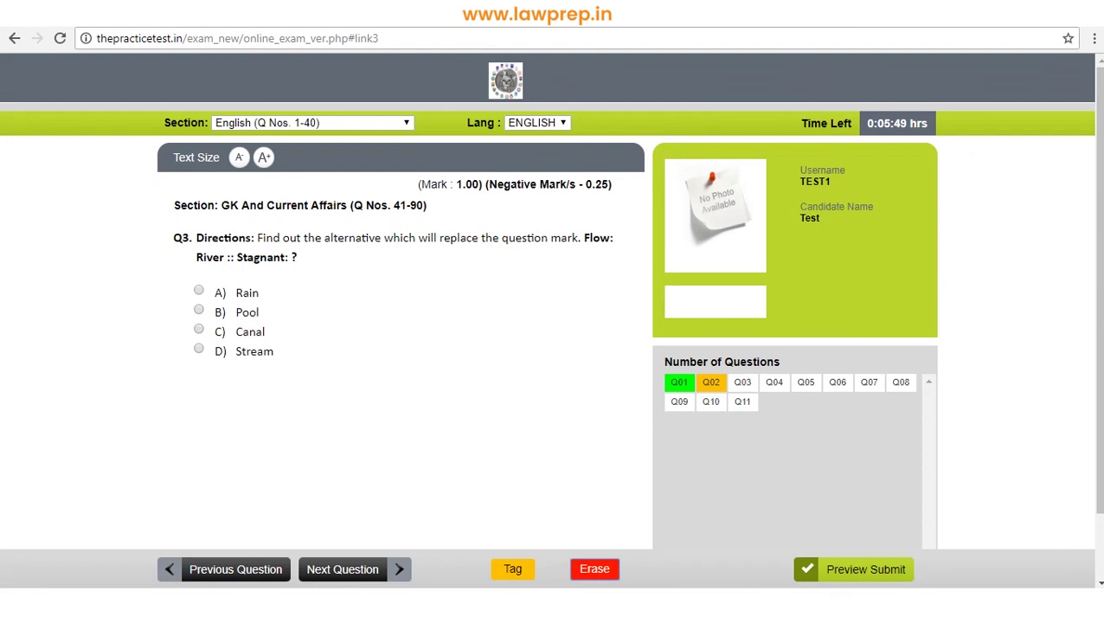
{"action": "left_click", "coordinate": [342, 568]}
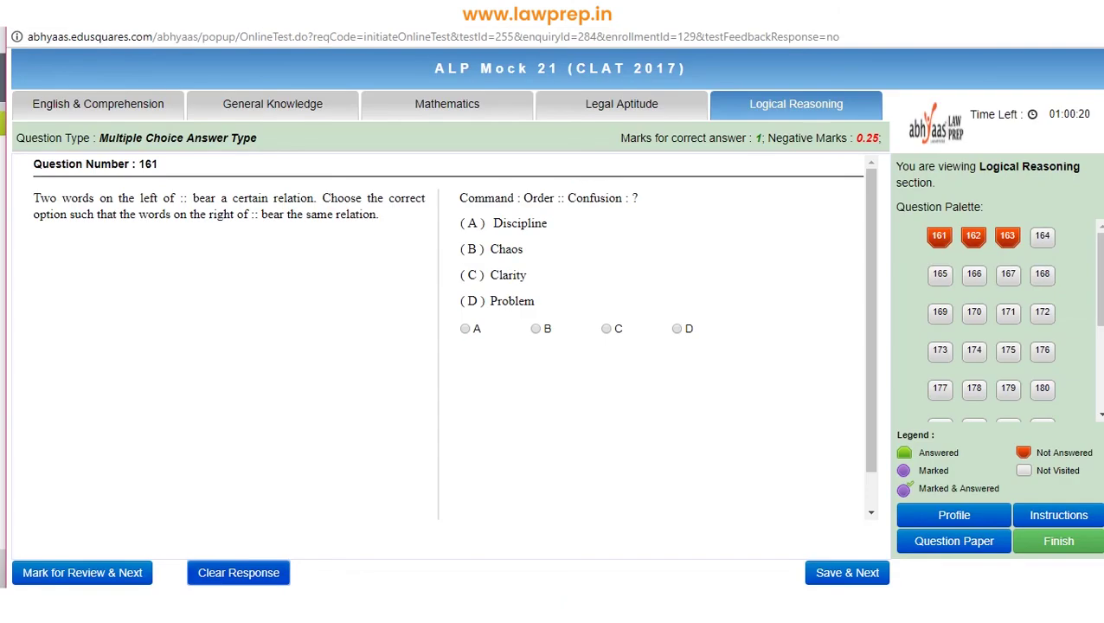
Jump to questions 164 and 163 in ALP Mock 21, and go back to Q3 and open Q5 in the CLAT practice test.
{"action": "left_click", "coordinate": [1042, 237]}
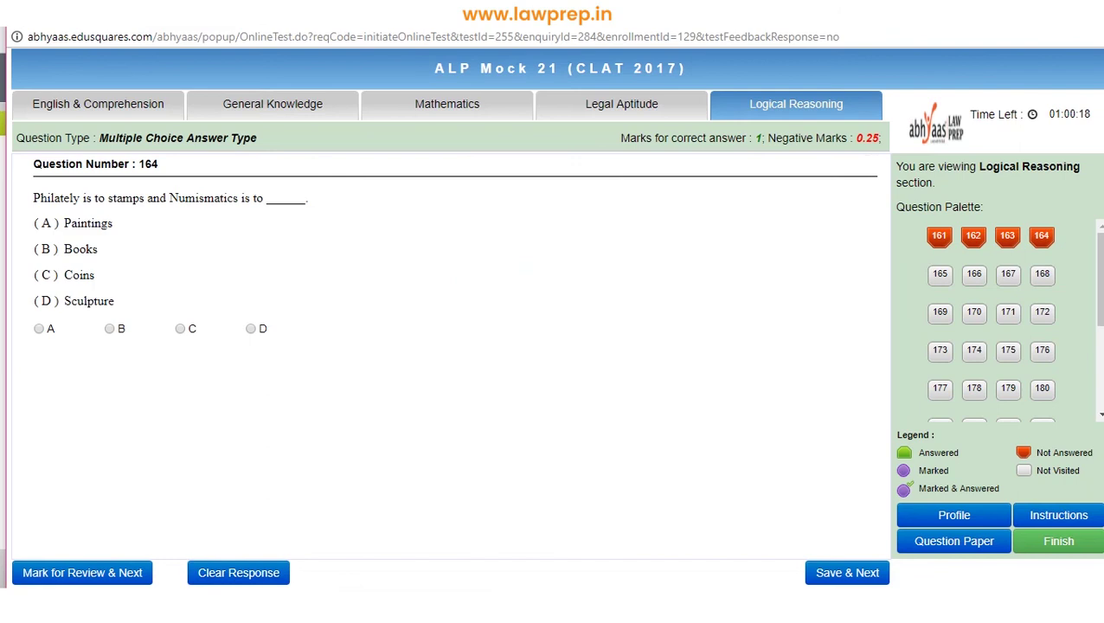
{"action": "left_click", "coordinate": [1009, 237]}
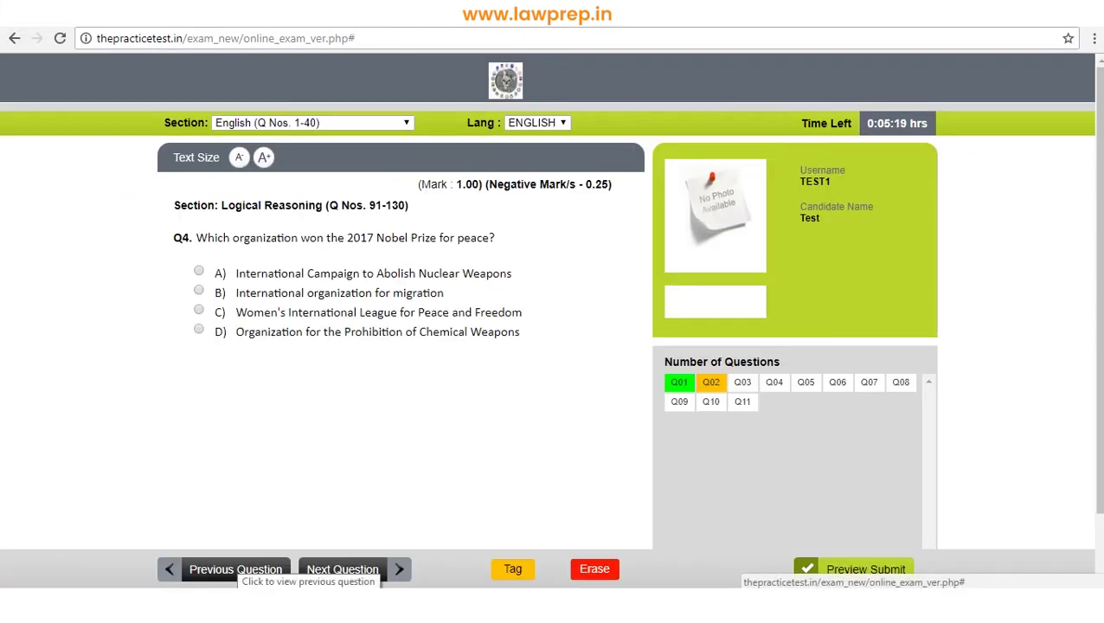
{"action": "left_click", "coordinate": [235, 569]}
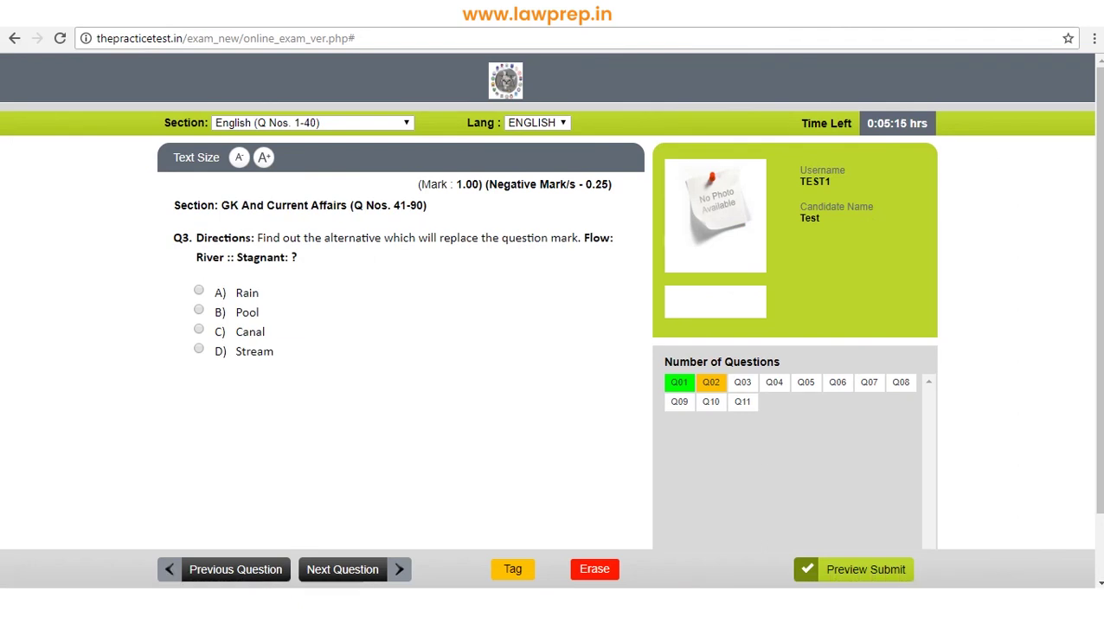
{"action": "left_click", "coordinate": [806, 383]}
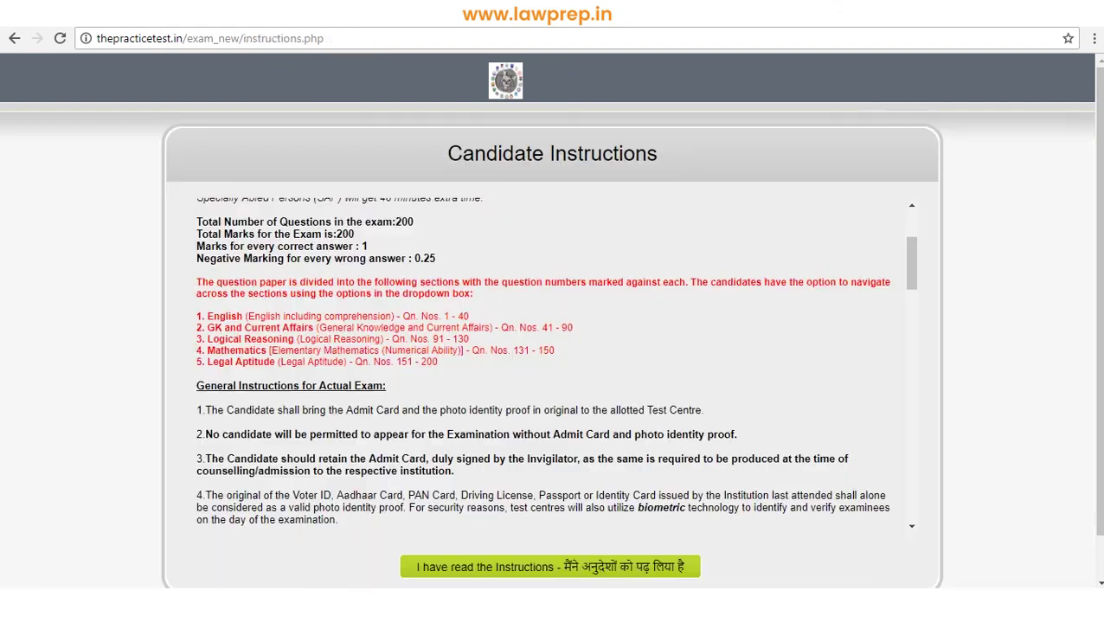
Review the Candidate Instructions page from the general exam rules to the section about the actual question paper.
{"action": "scroll", "coordinate": [555, 363], "scroll_direction": "down", "scroll_amount": 6}
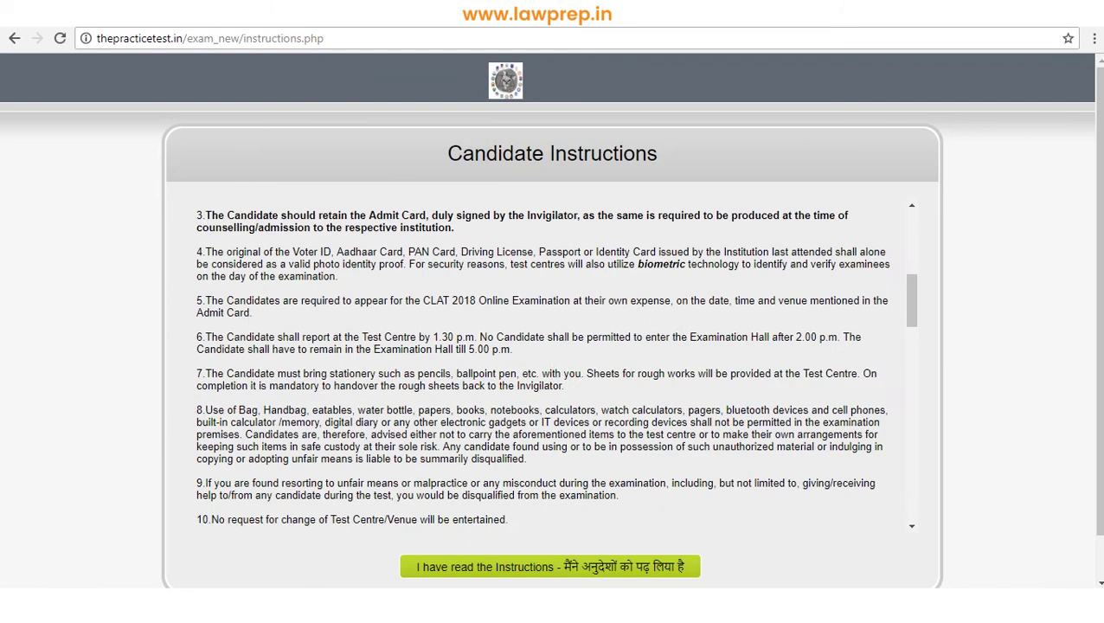
{"action": "scroll", "coordinate": [554, 363], "scroll_direction": "down", "scroll_amount": 3}
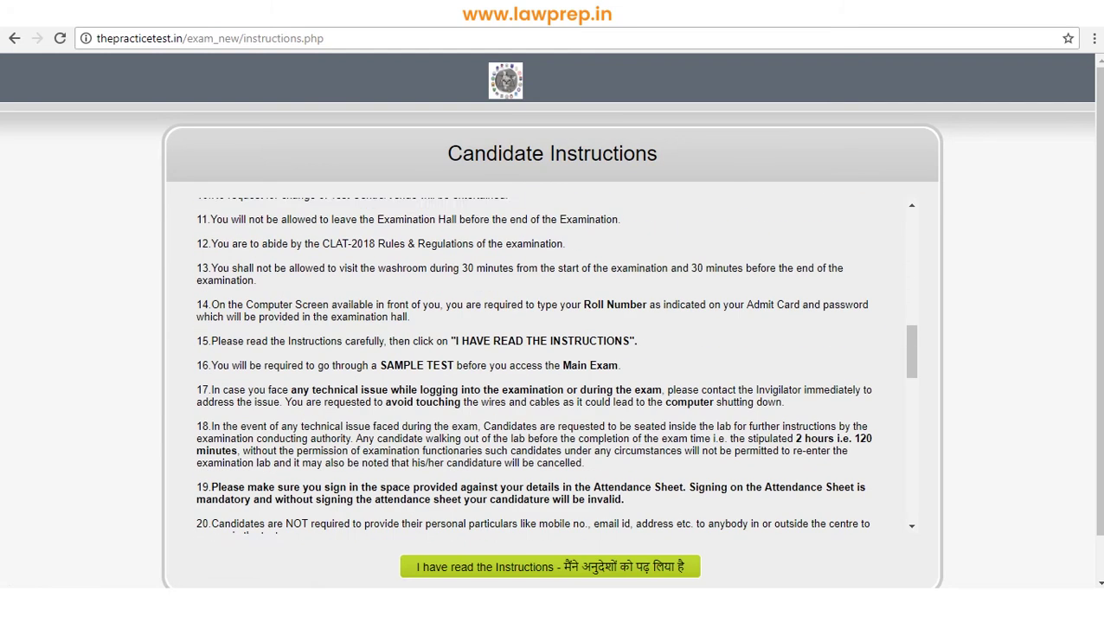
{"action": "scroll", "coordinate": [555, 363], "scroll_direction": "down", "scroll_amount": 4}
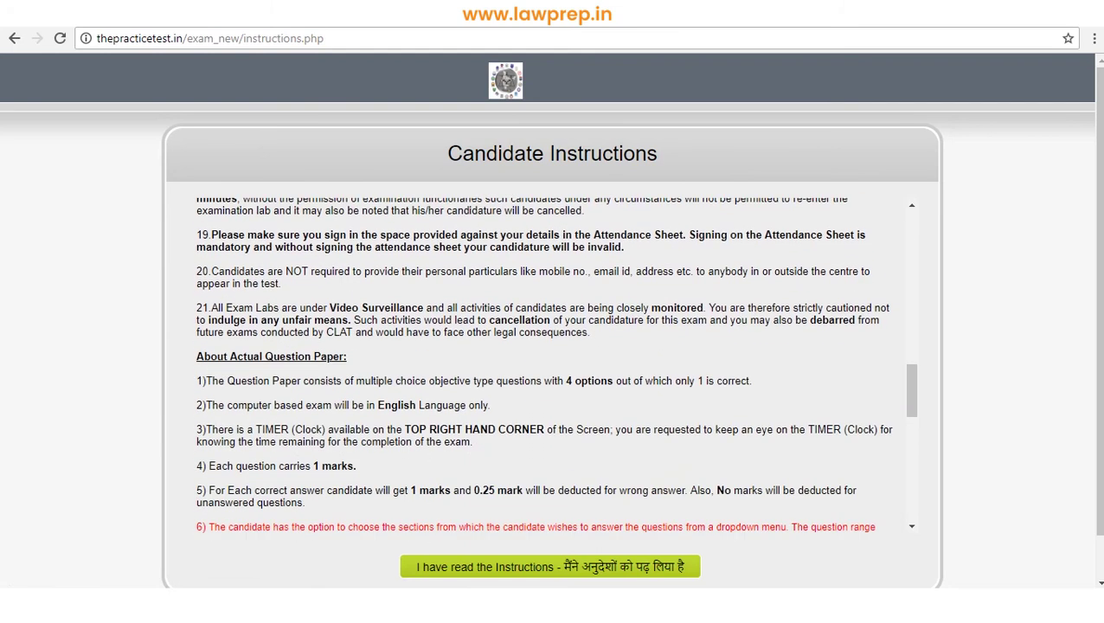
{"action": "scroll", "coordinate": [555, 364], "scroll_direction": "down", "scroll_amount": 1}
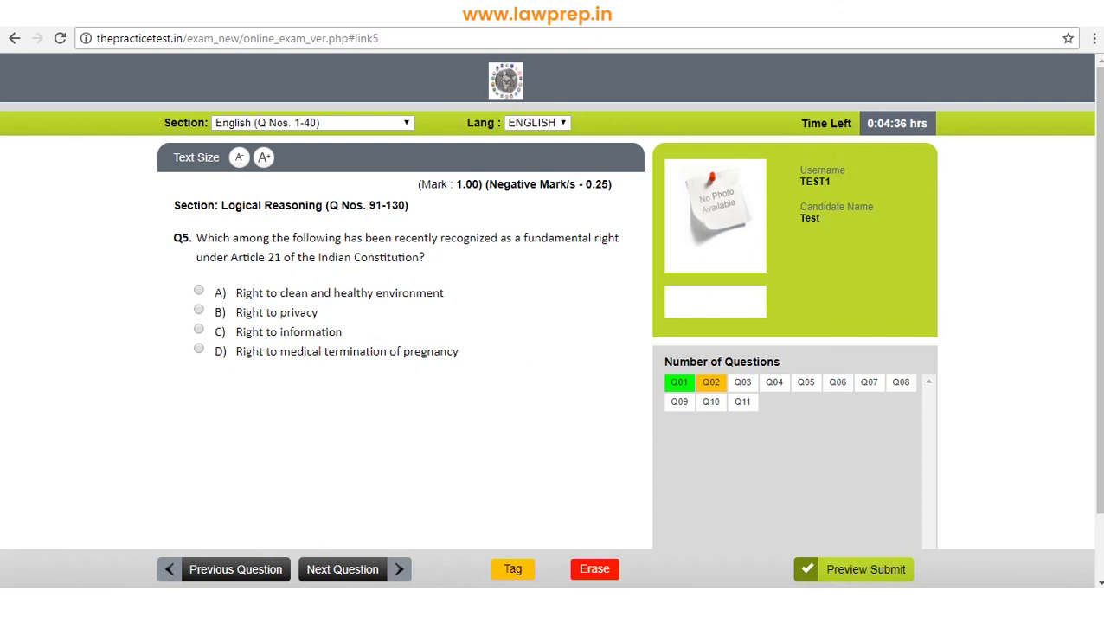
Return to the practice test, advance from Q5 to Q6, and open Q10, Q11 and Q4 directly from the question palette.
{"action": "left_click", "coordinate": [343, 569]}
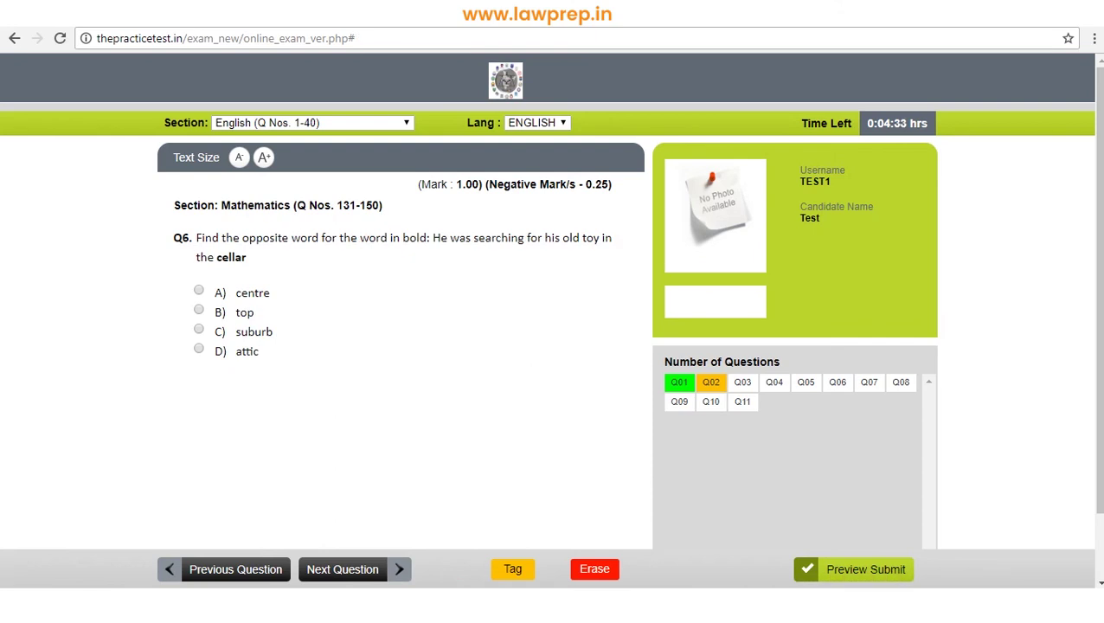
{"action": "left_click", "coordinate": [710, 401]}
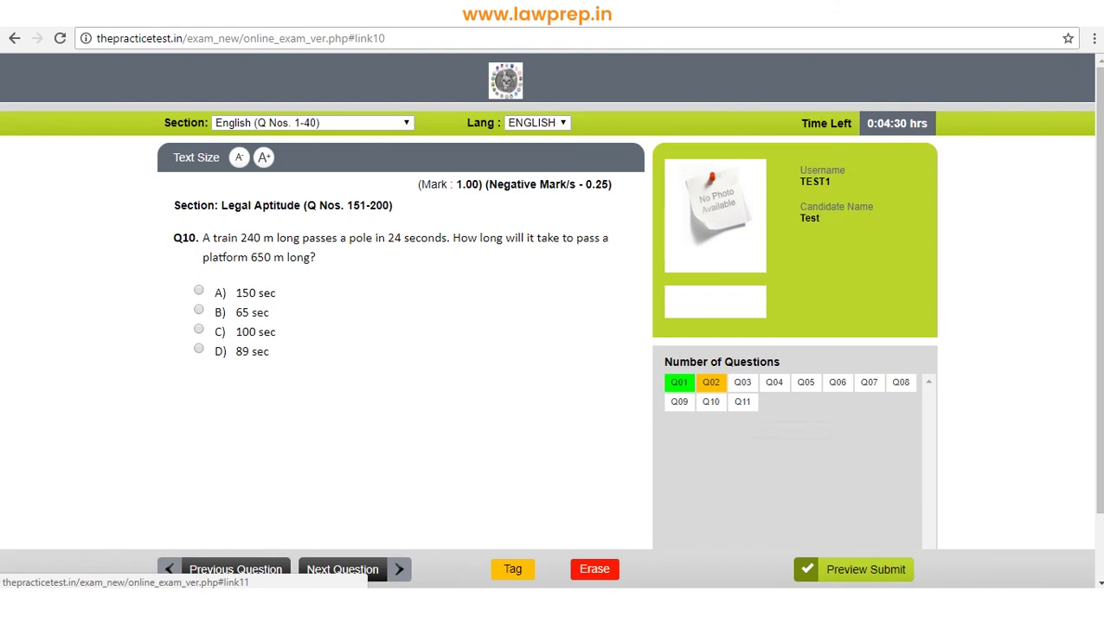
{"action": "left_click", "coordinate": [743, 401]}
{"action": "left_click", "coordinate": [774, 382]}
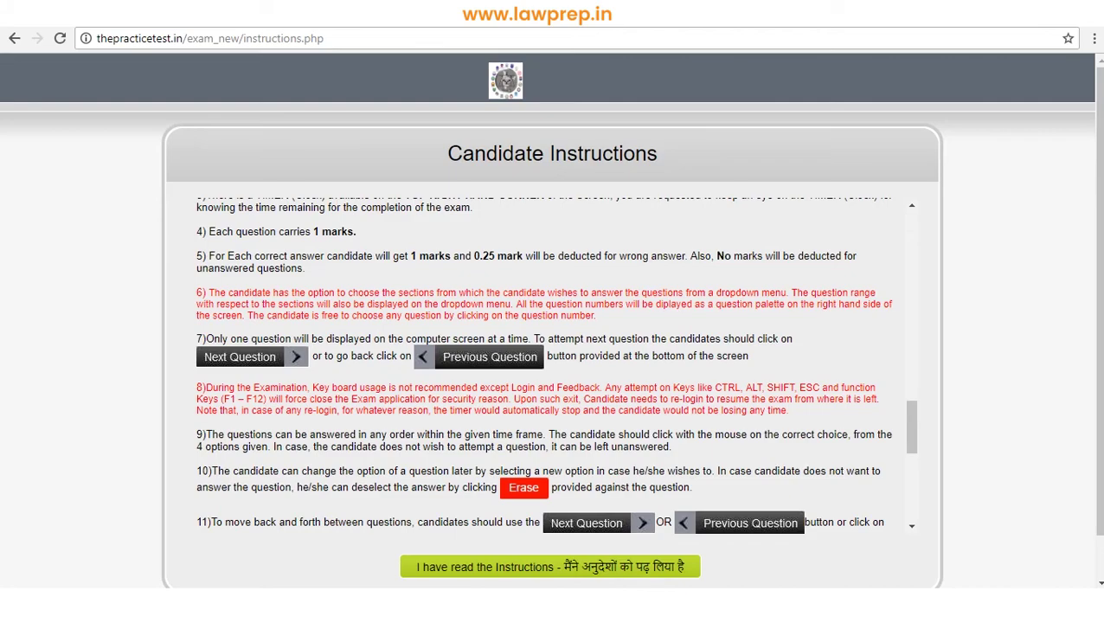
Return to the Candidate Instructions and go back up to the general instructions around points 9 to 21.
{"action": "scroll", "coordinate": [552, 365], "scroll_direction": "up", "scroll_amount": 7}
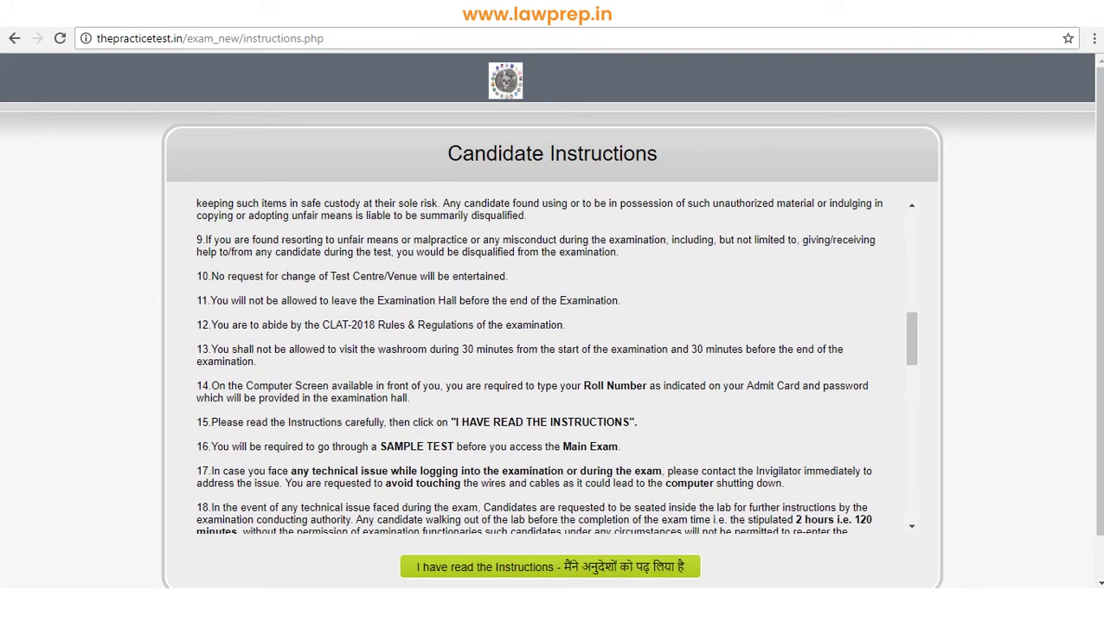
{"action": "scroll", "coordinate": [552, 365], "scroll_direction": "down", "scroll_amount": 2}
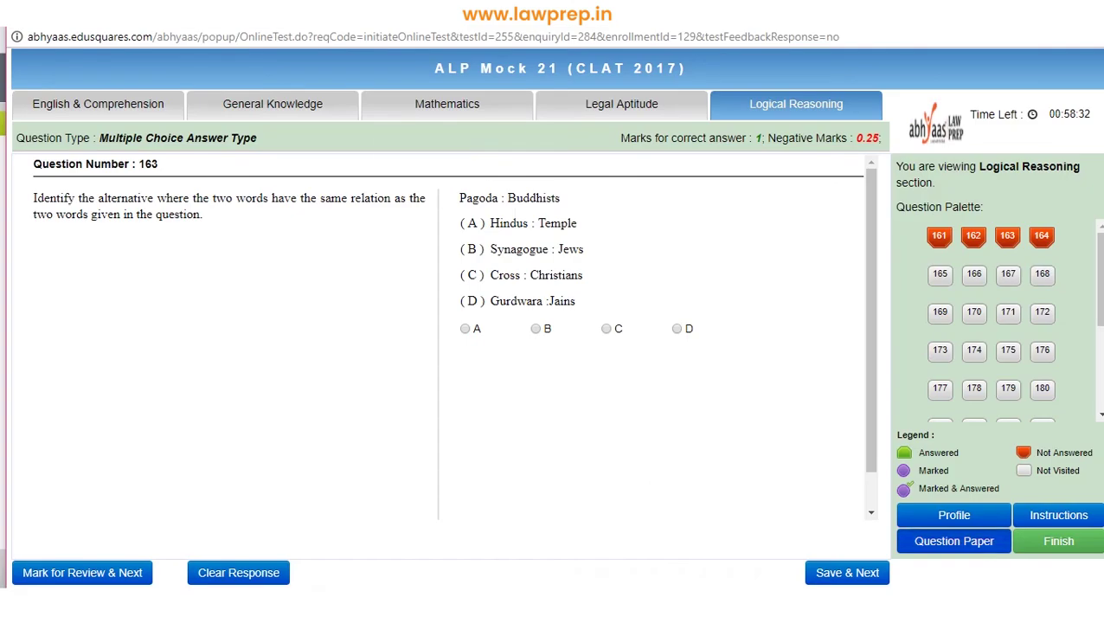
Open the full question paper in ALP Mock 21 and browse through the English & Comprehension questions.
{"action": "left_click", "coordinate": [954, 541]}
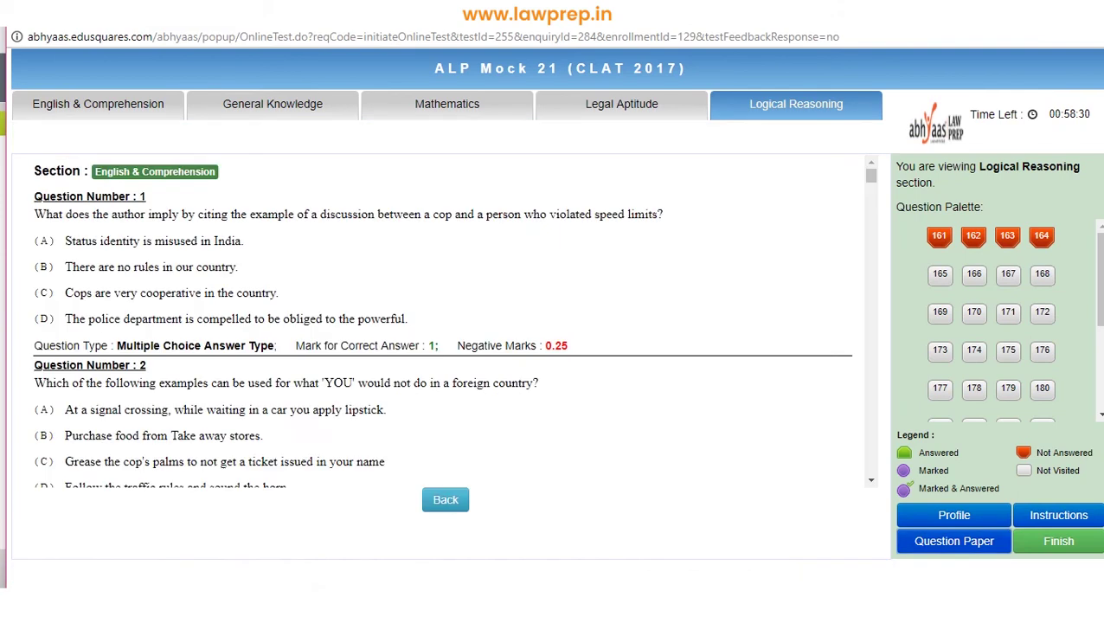
{"action": "scroll", "coordinate": [442, 315], "scroll_direction": "down", "scroll_amount": 15}
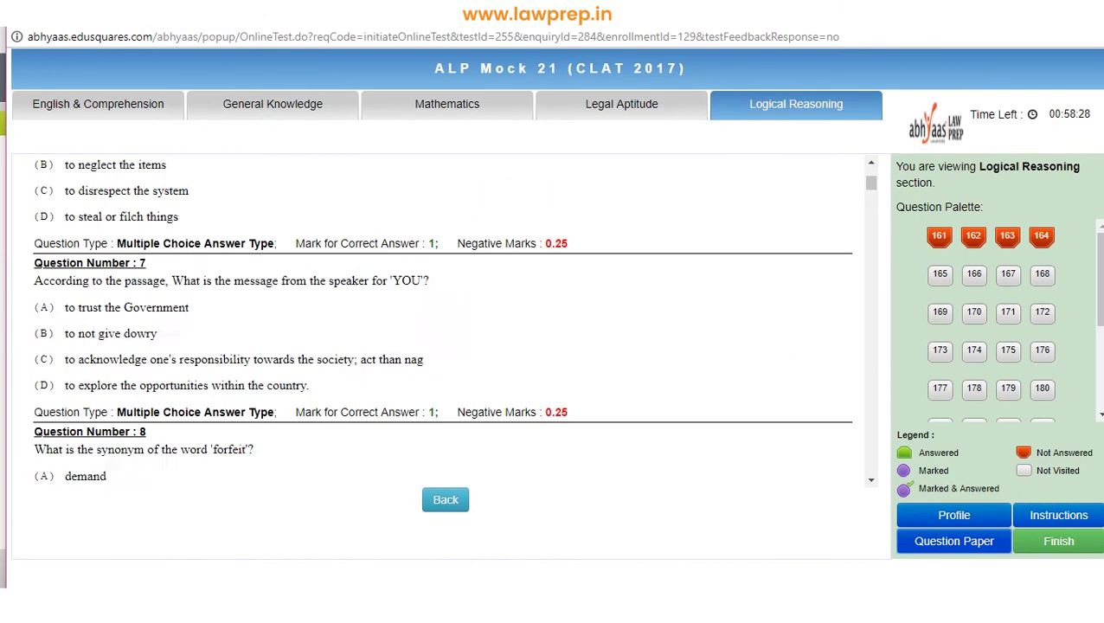
{"action": "scroll", "coordinate": [443, 316], "scroll_direction": "down", "scroll_amount": 18}
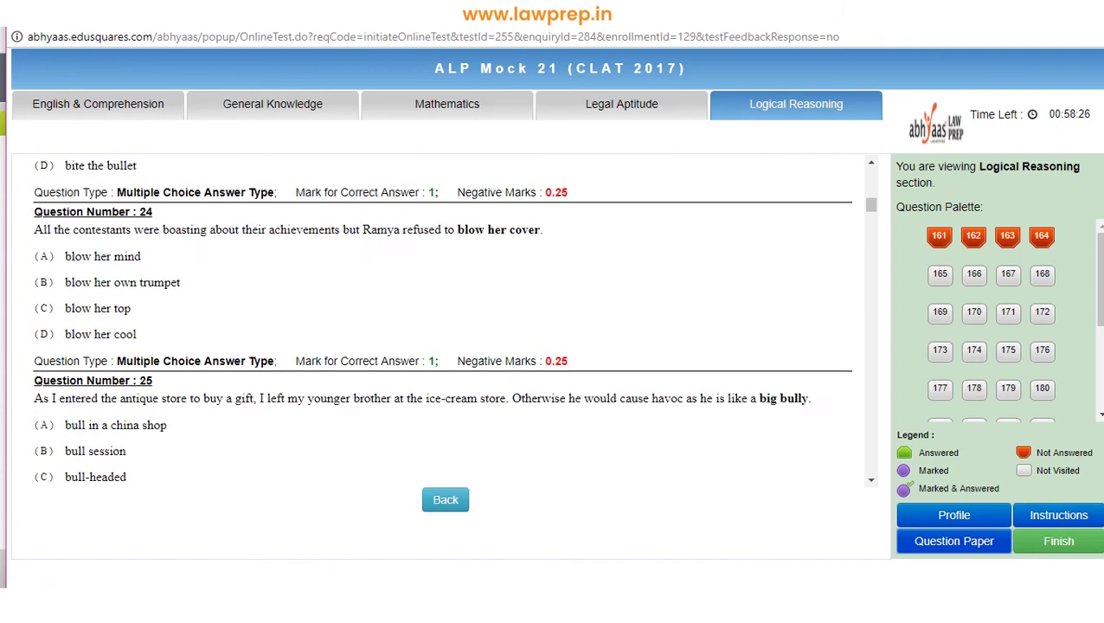
{"action": "scroll", "coordinate": [443, 322], "scroll_direction": "down", "scroll_amount": 15}
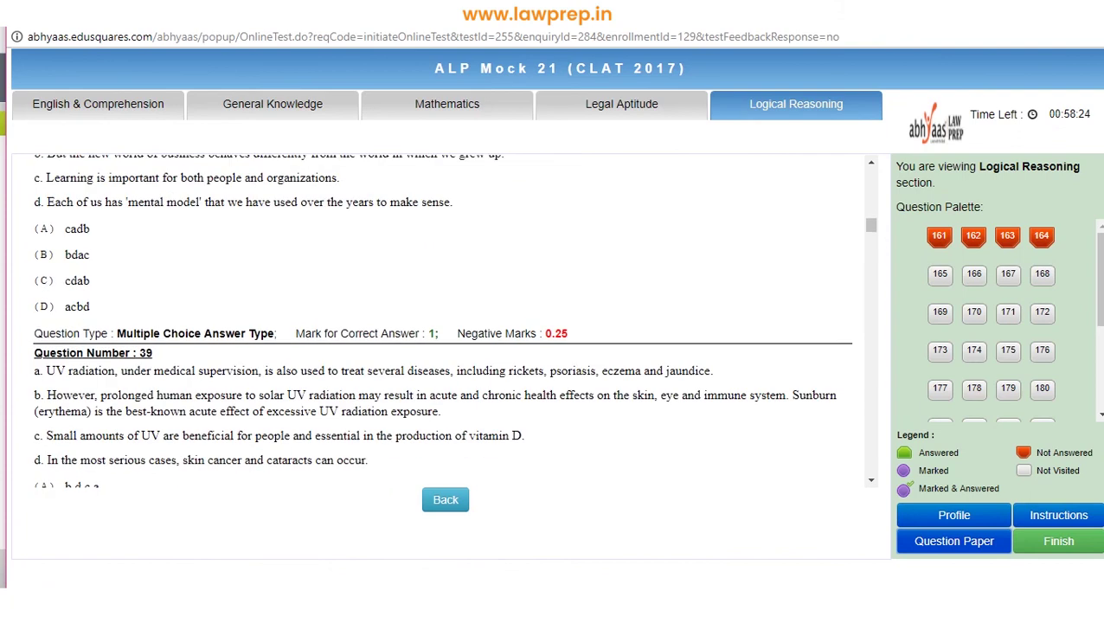
{"action": "scroll", "coordinate": [442, 322], "scroll_direction": "down", "scroll_amount": 10}
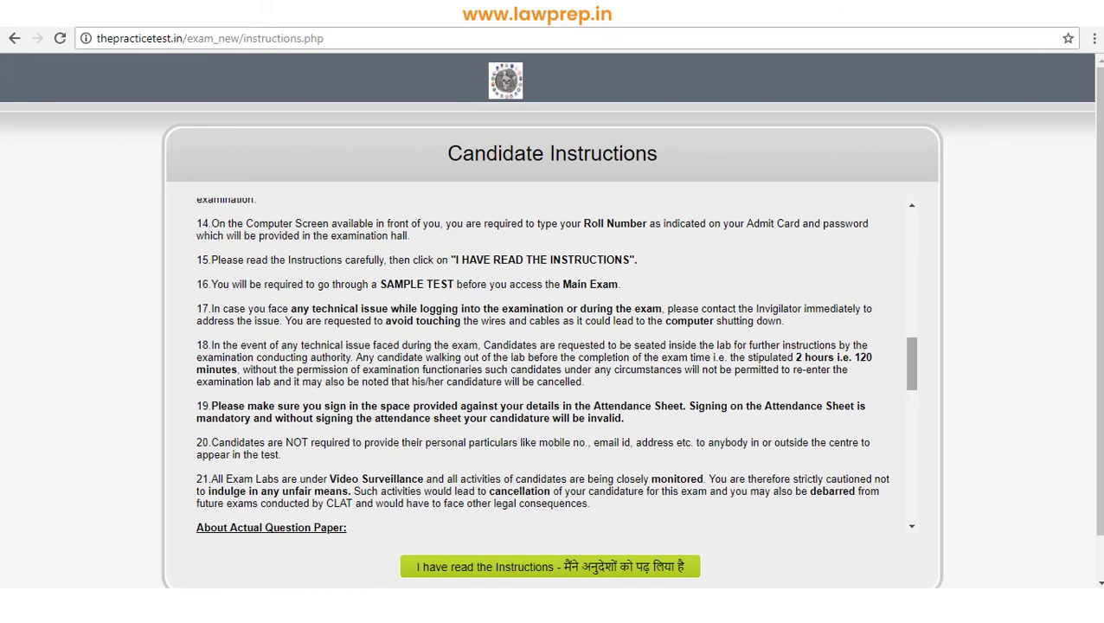
Examine the Candidate Instructions points 11 to 14 on question navigation, tagging and the palette's status colours.
{"action": "left_click_drag", "start_coordinate": [912, 363], "coordinate": [912, 474]}
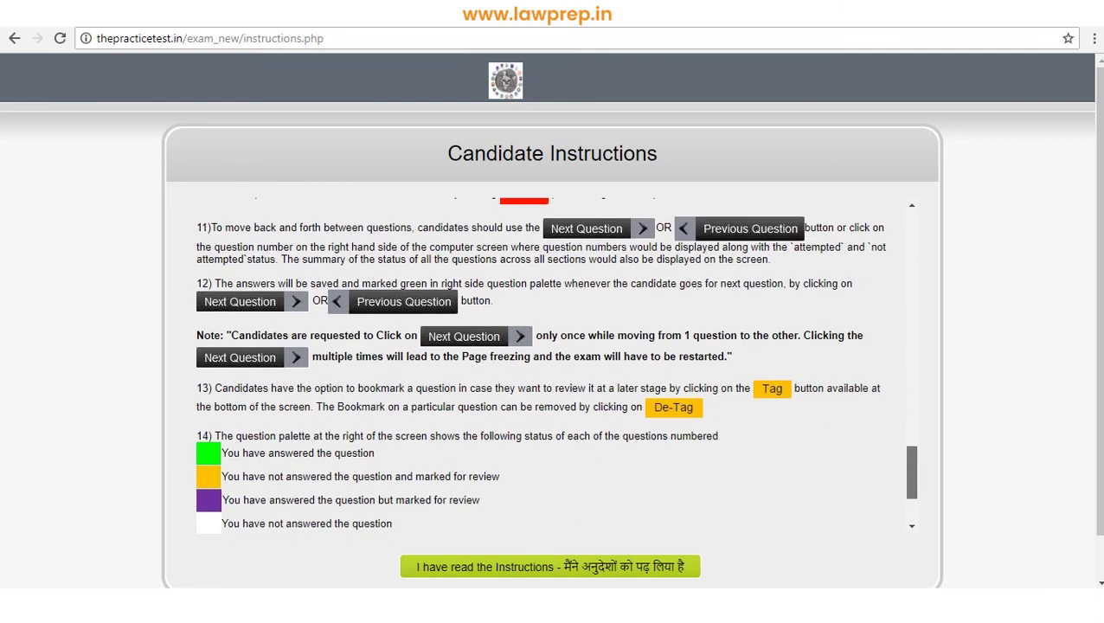